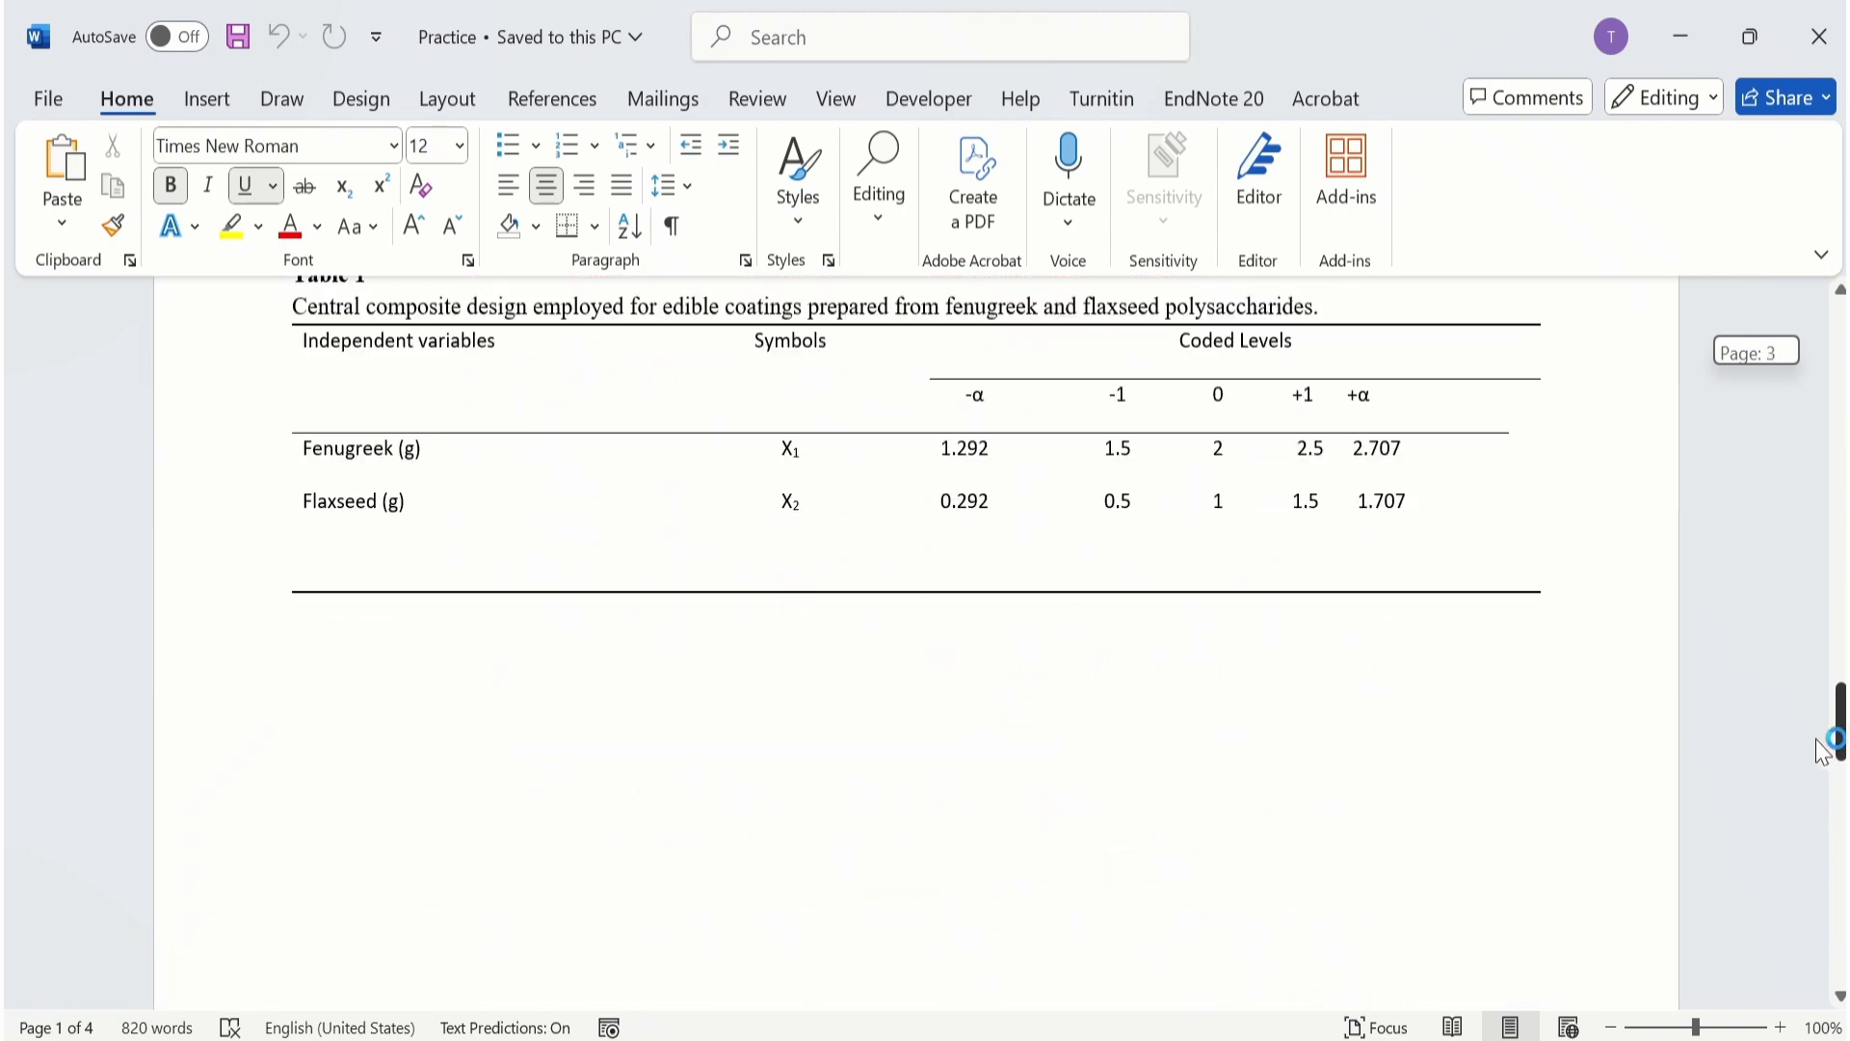
click(1613, 1028)
click(1612, 1028)
click(1613, 1029)
click(1613, 1028)
click(1613, 1029)
click(1613, 1028)
click(1612, 1028)
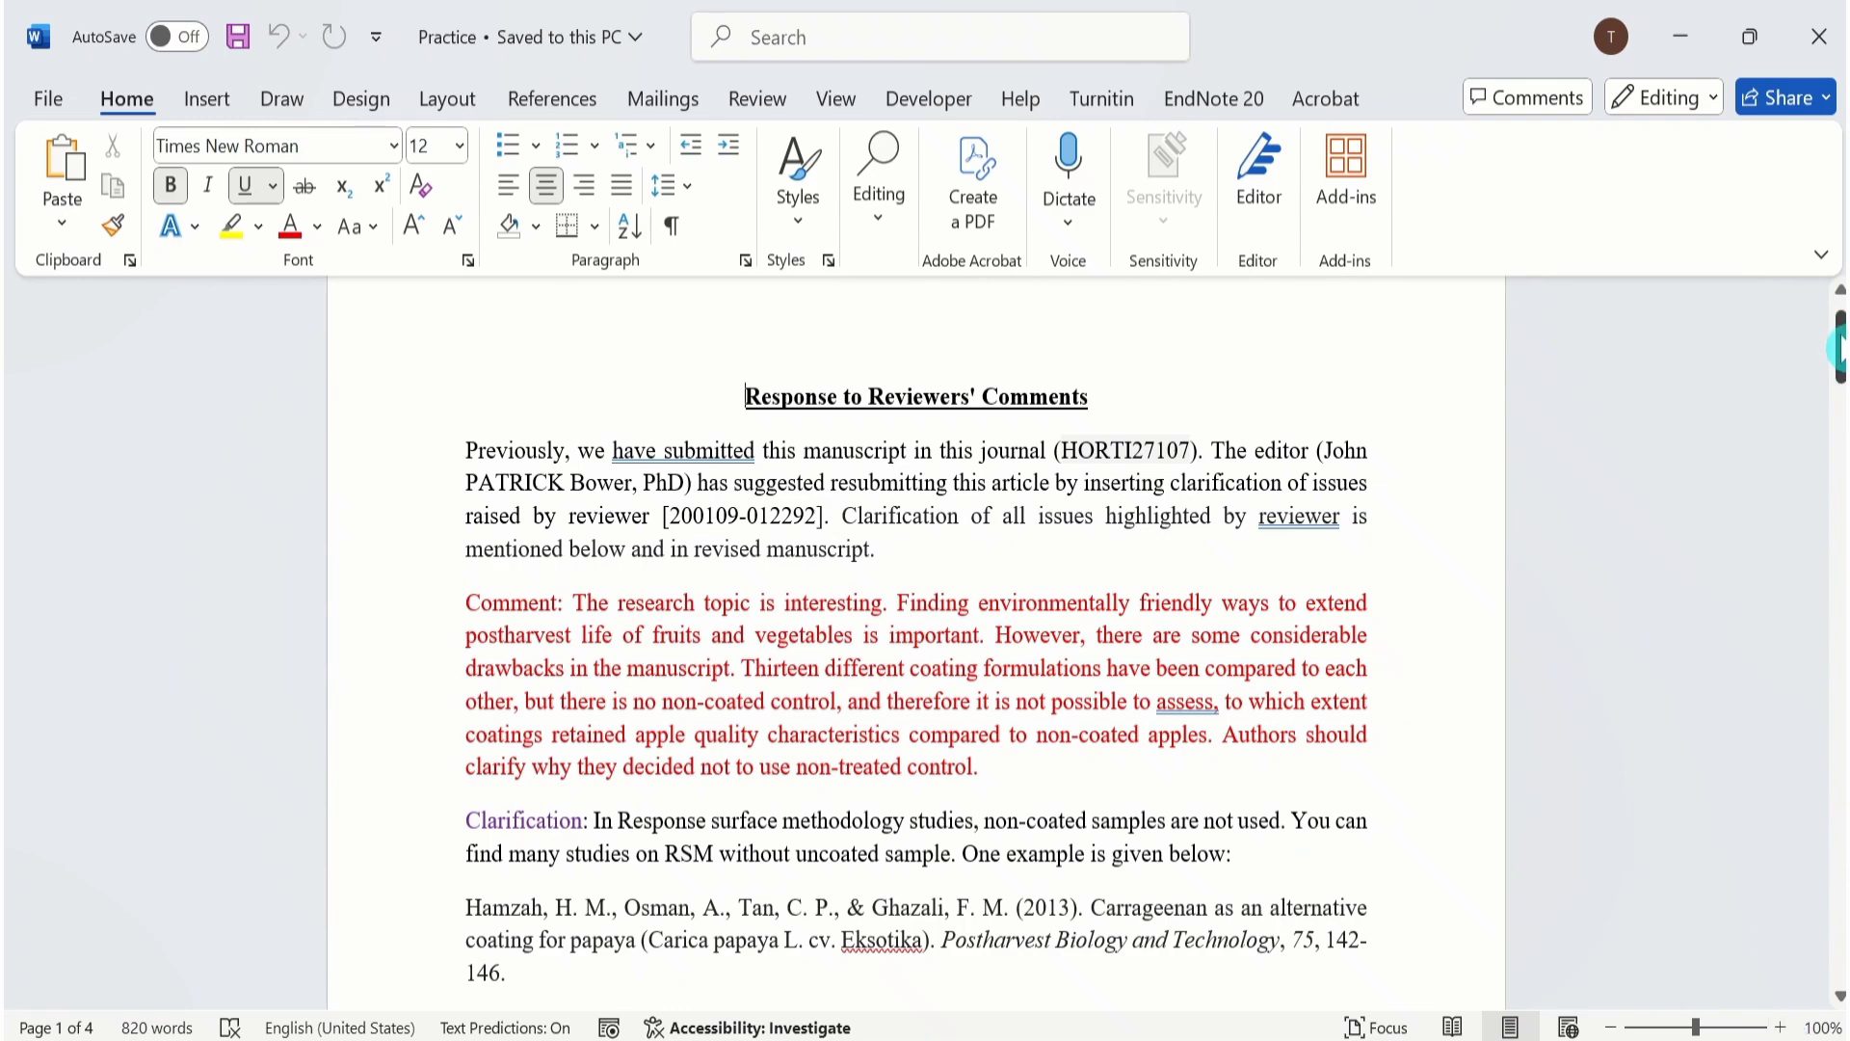
Insert a Next Page section break at the end of the page preceding Table 1.
drag(1839, 349, 1841, 679)
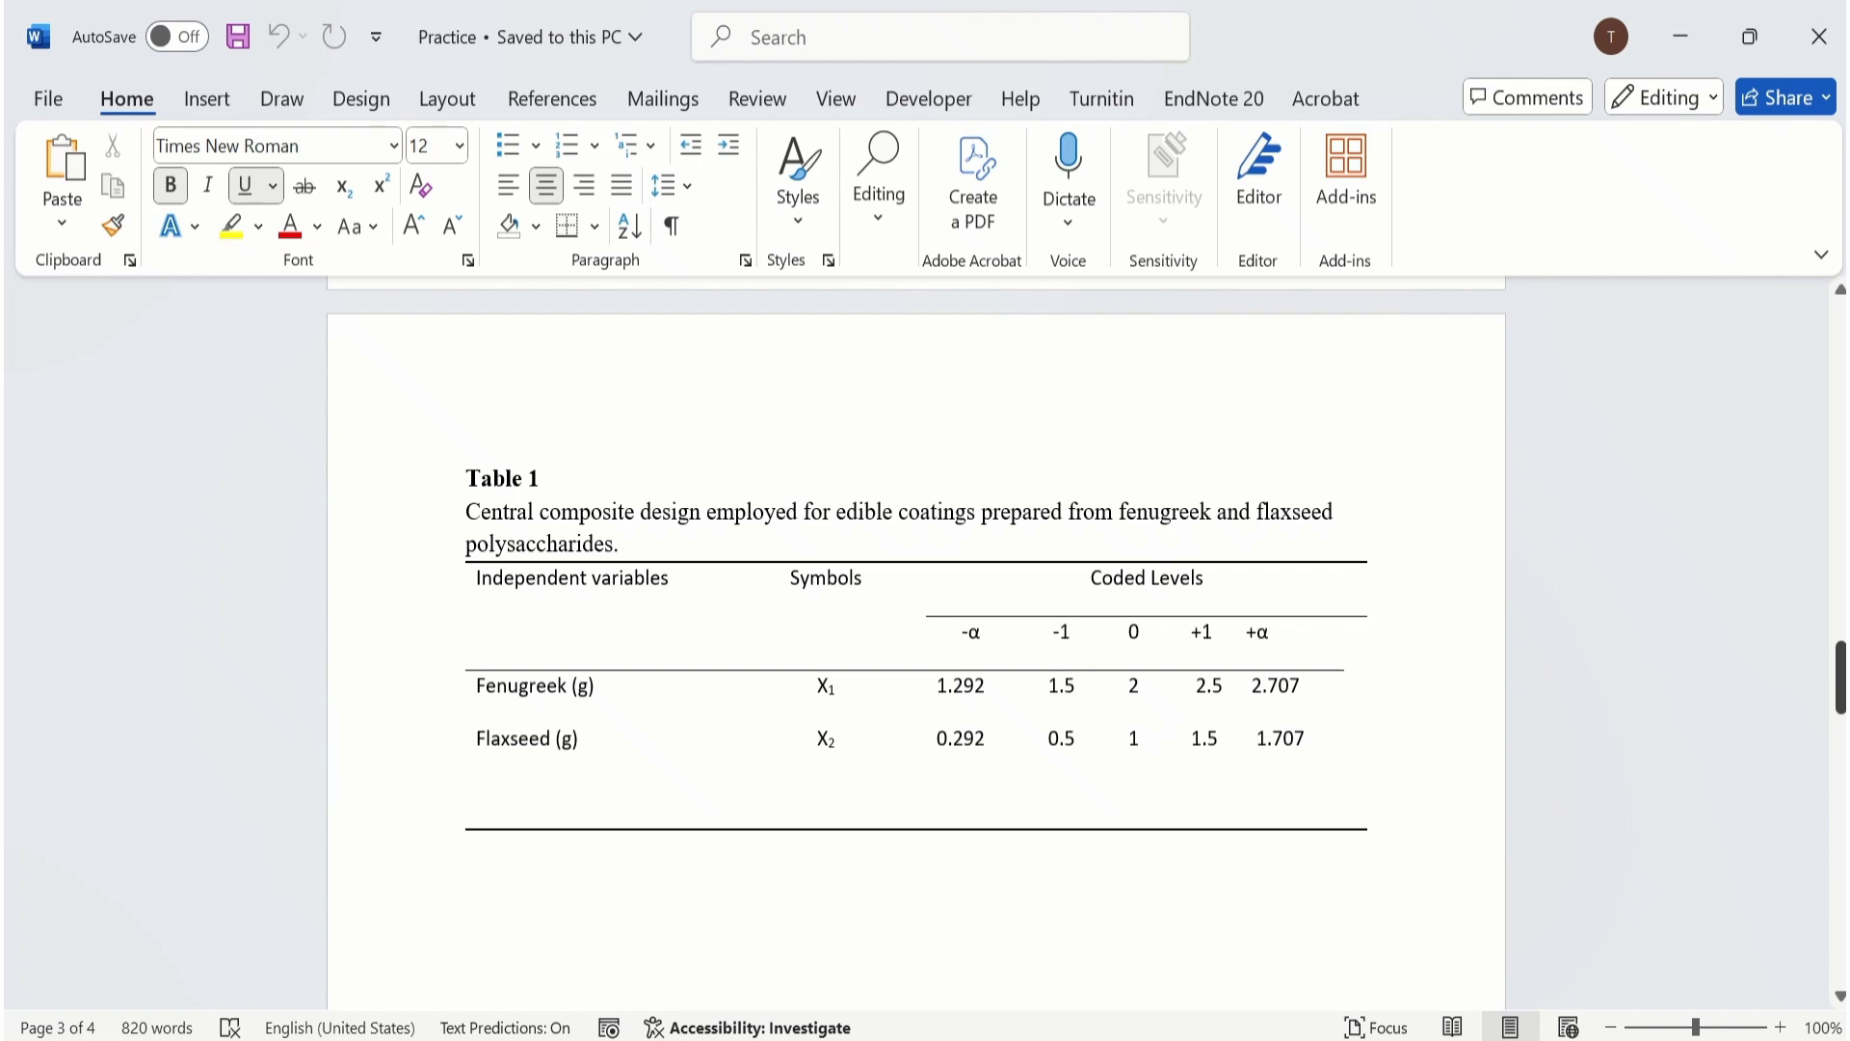
click(1839, 678)
click(1840, 681)
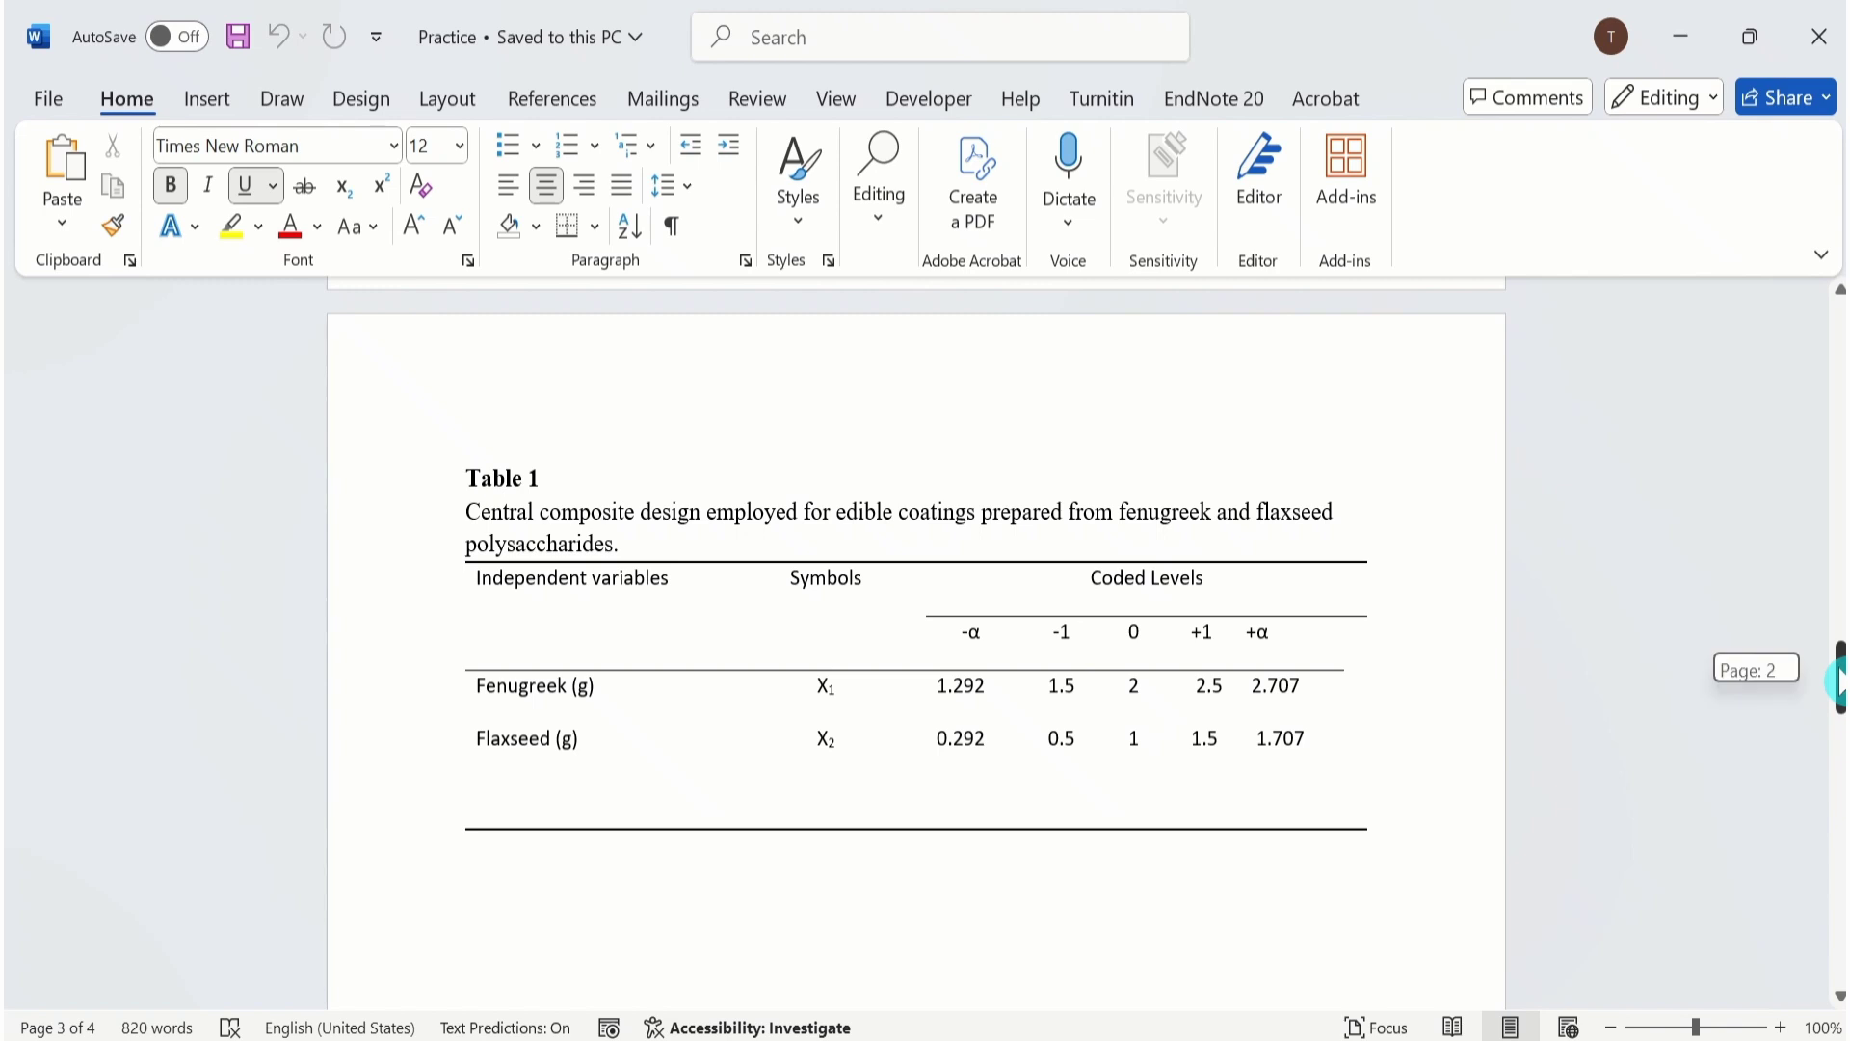
drag(1839, 680, 1836, 646)
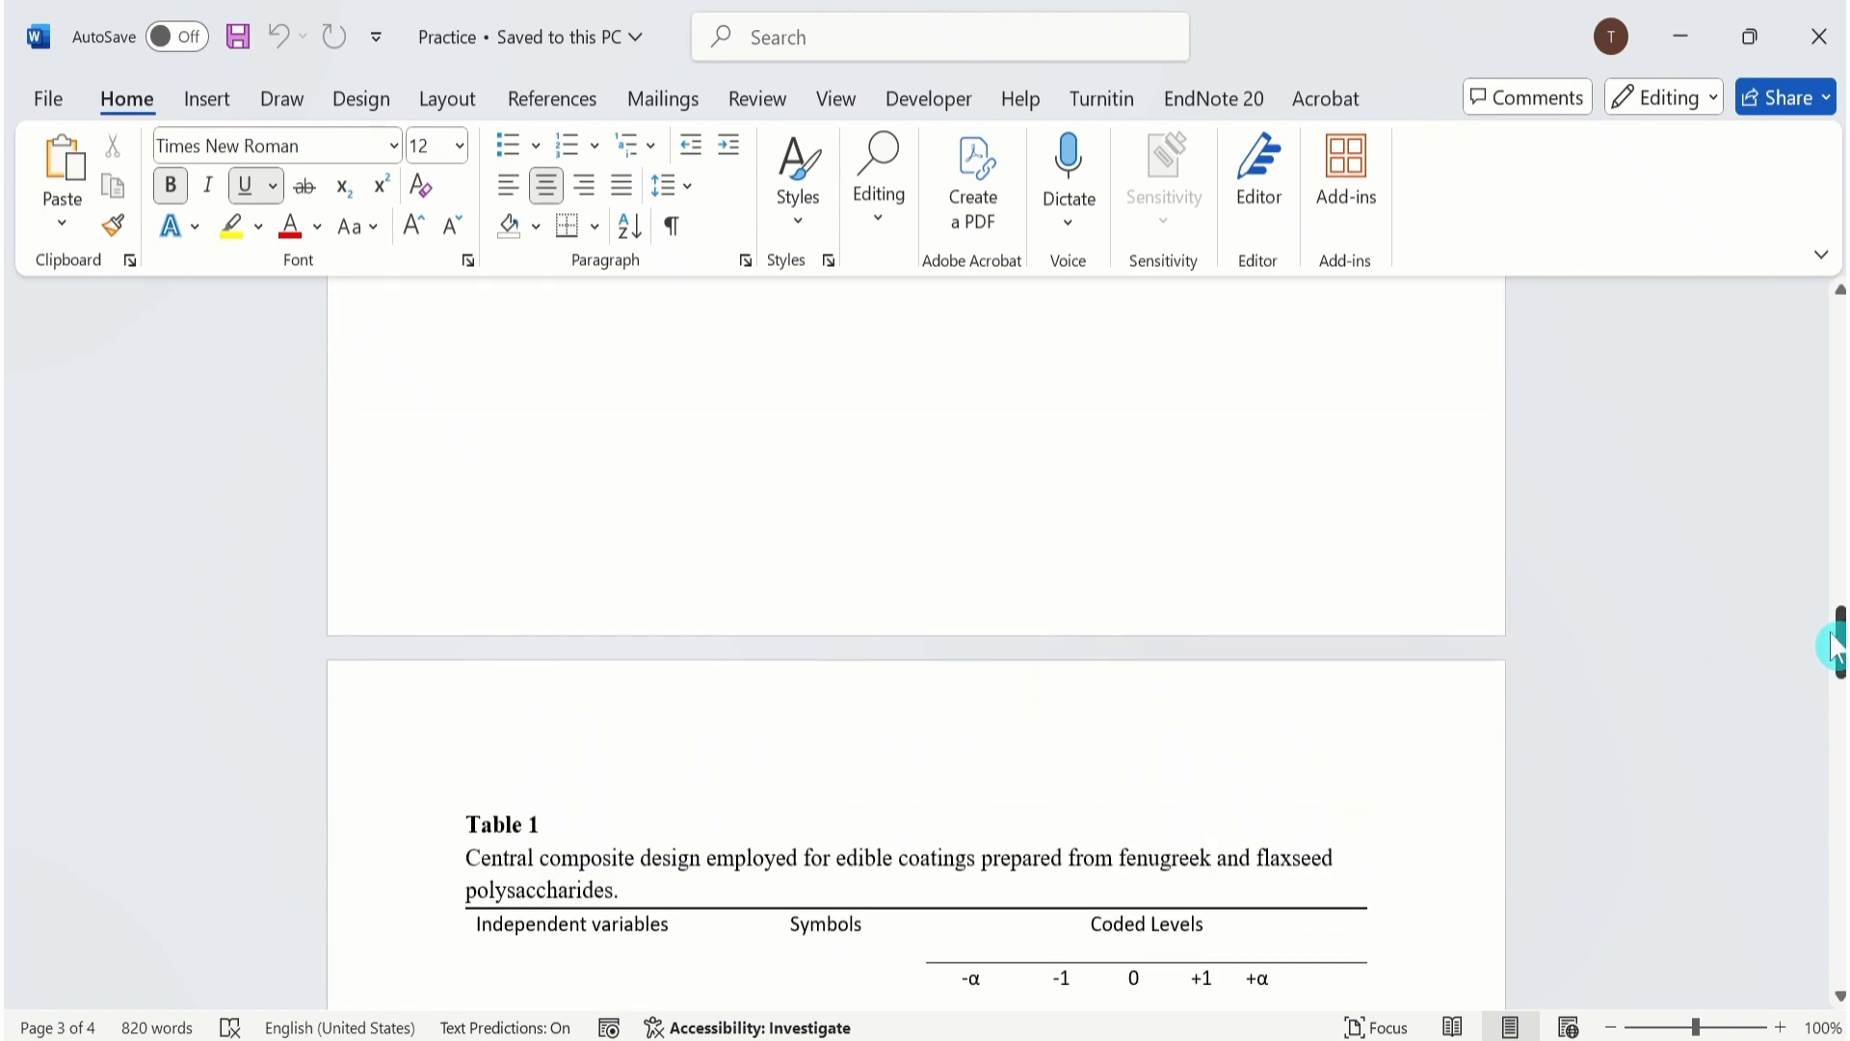
click(548, 433)
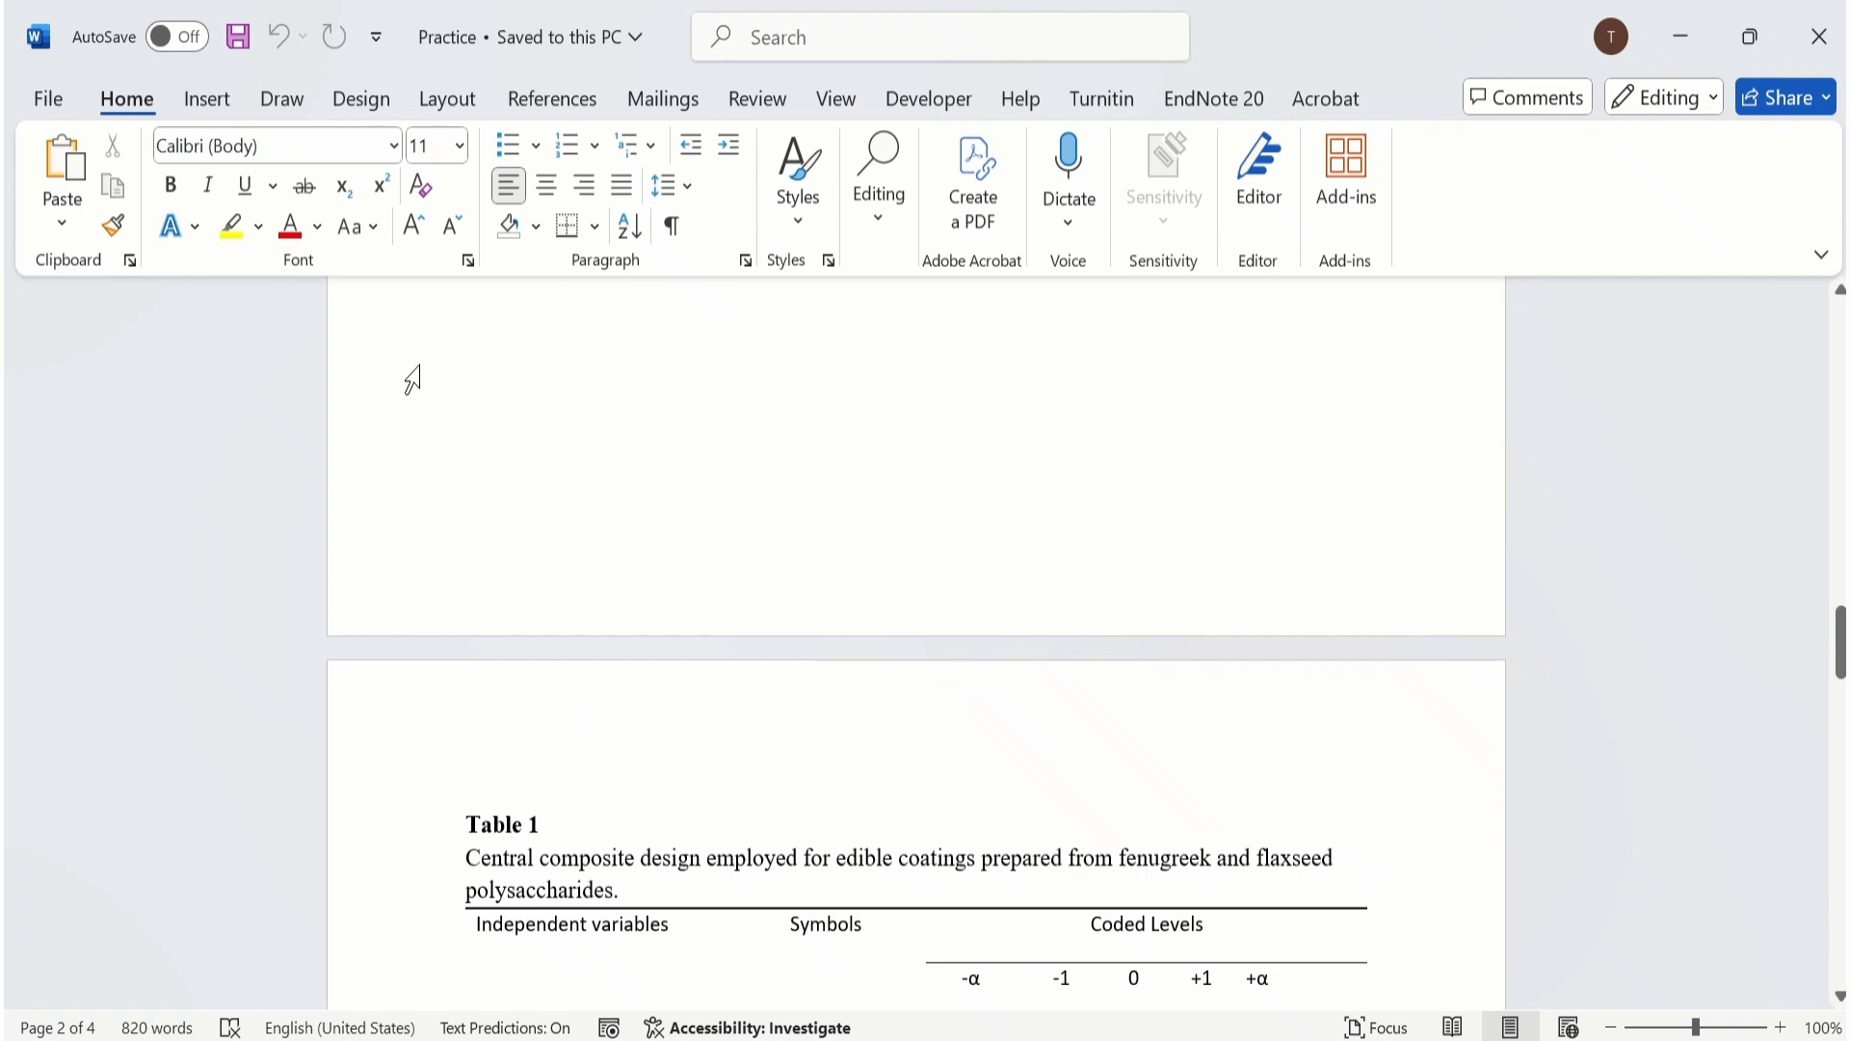
click(450, 106)
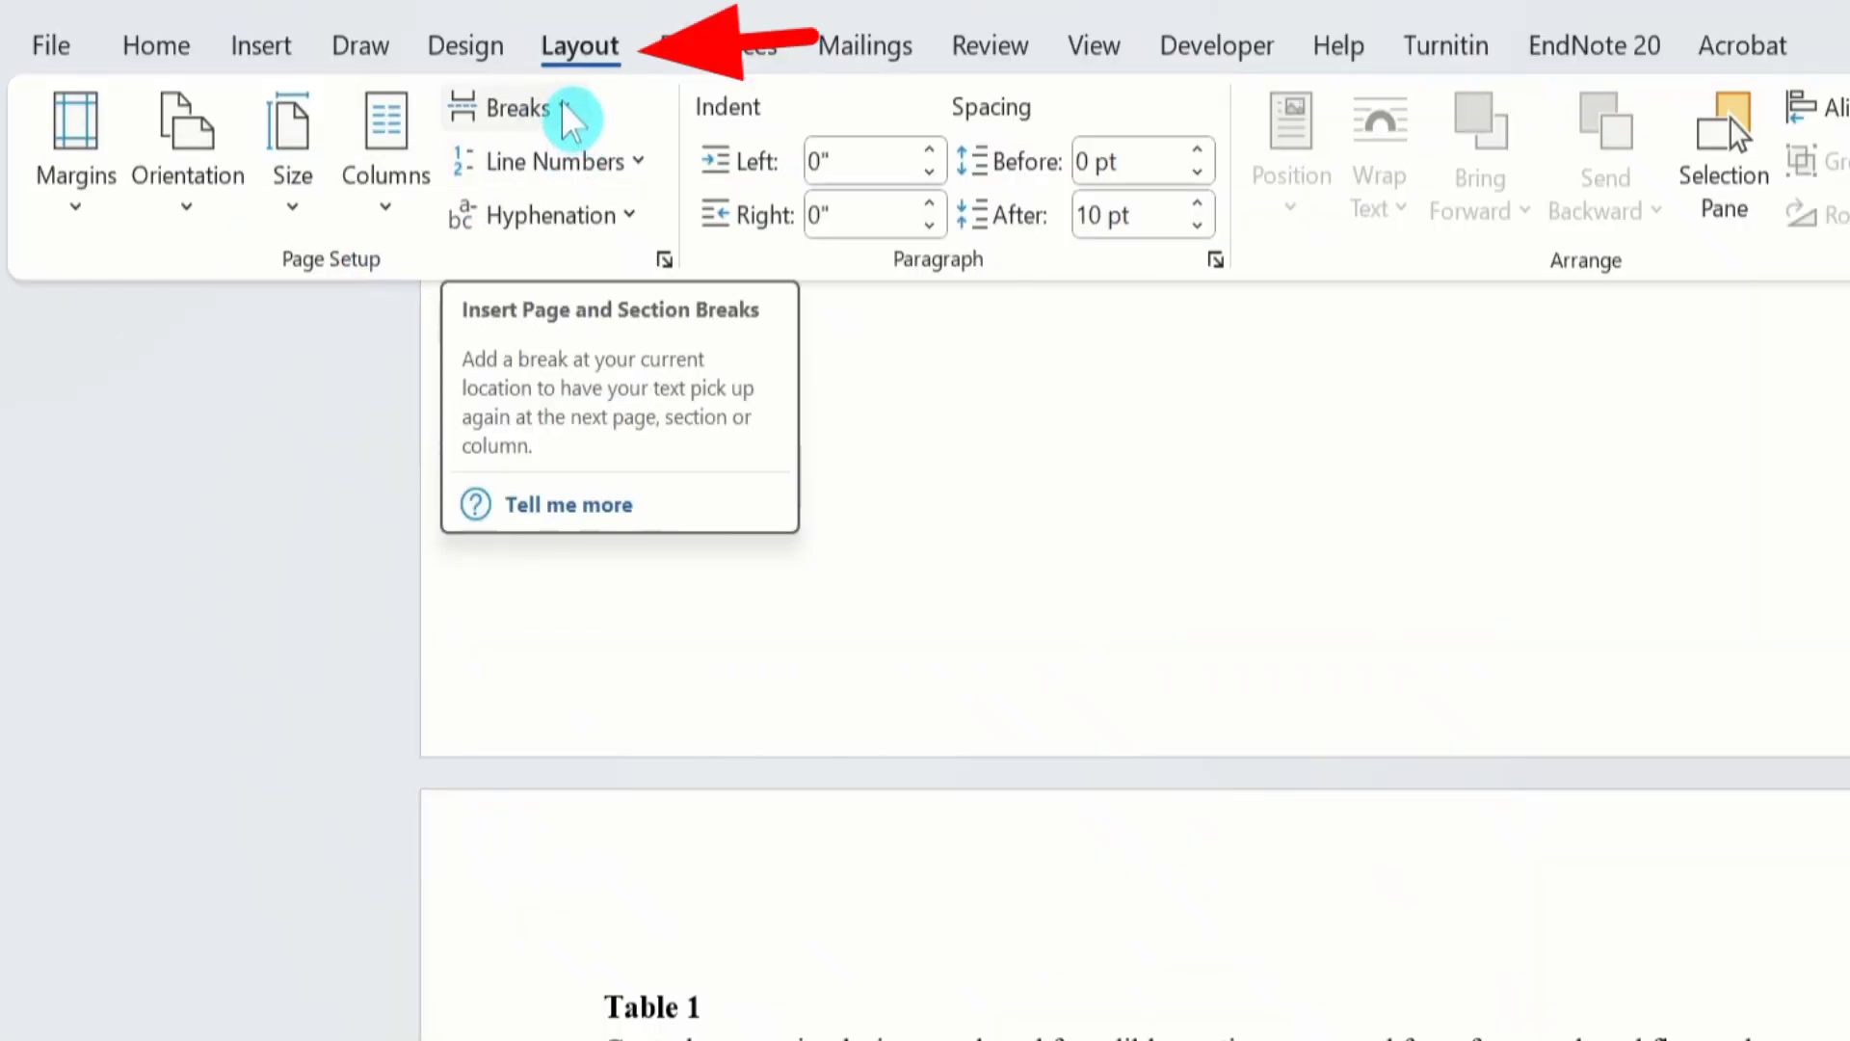
click(565, 110)
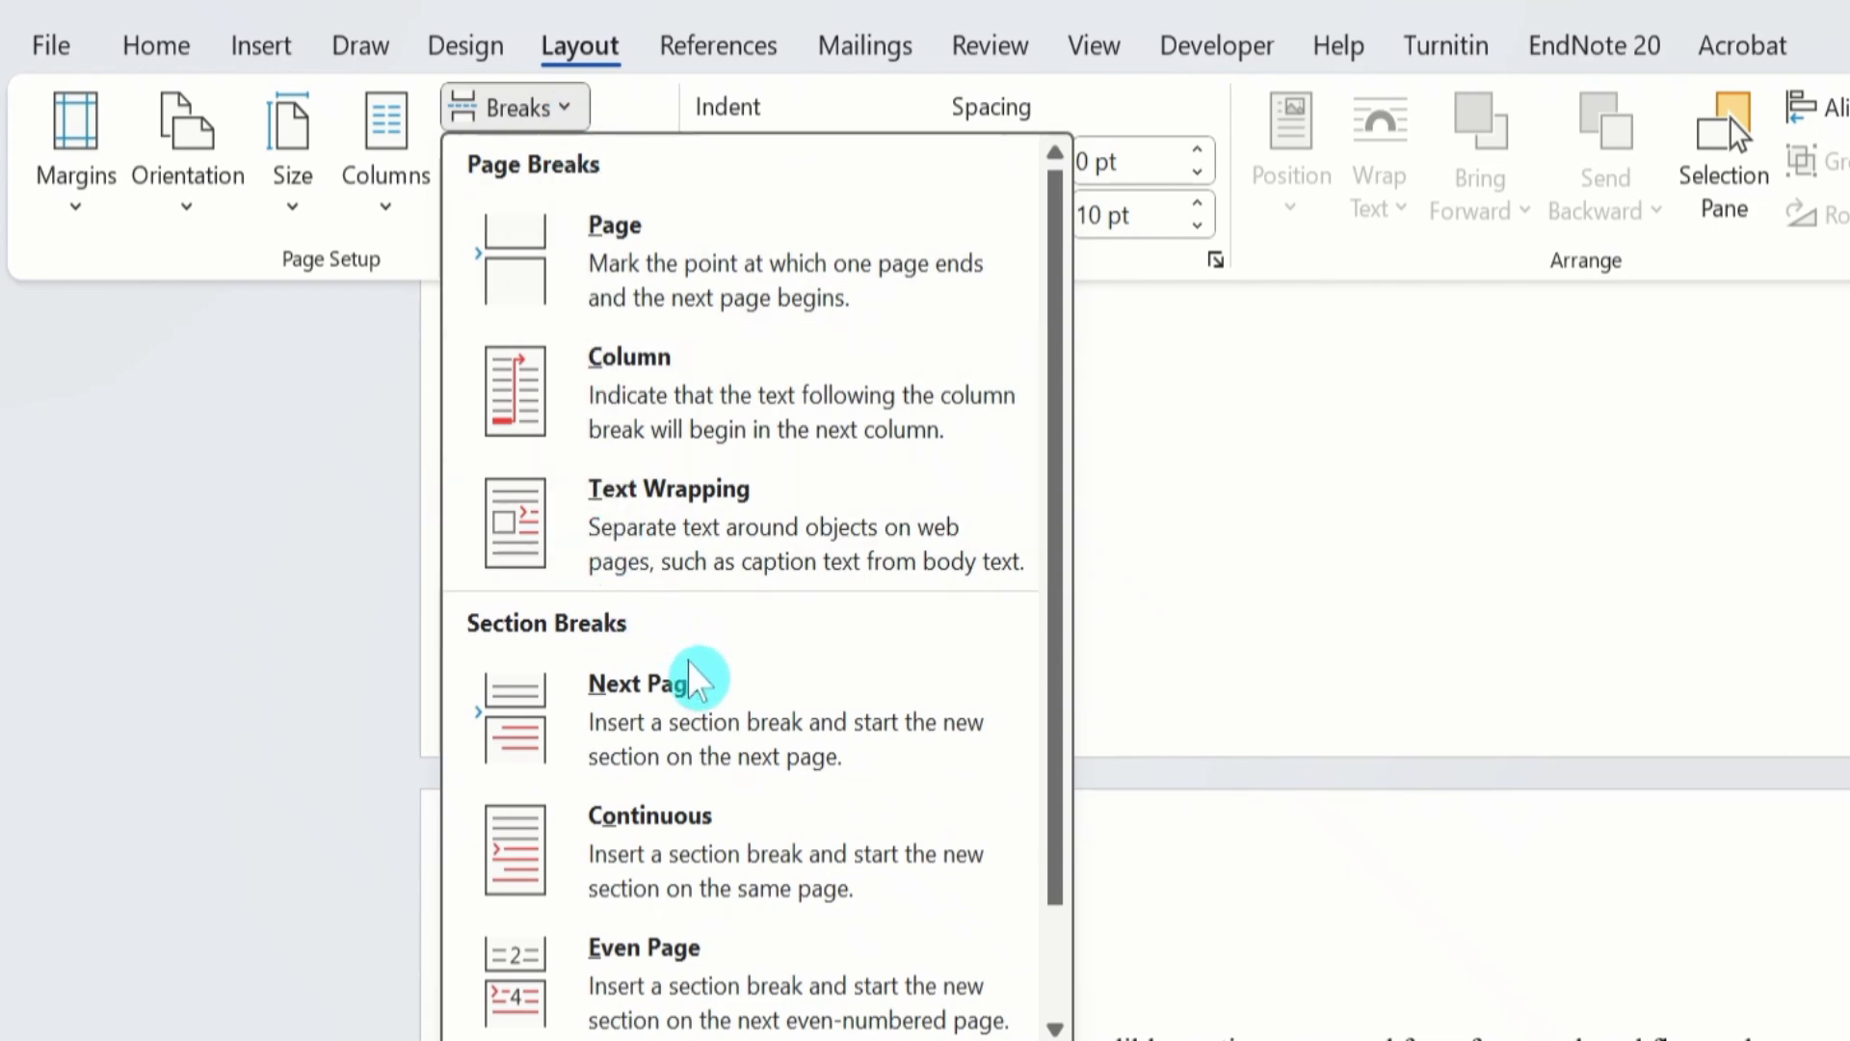
click(681, 702)
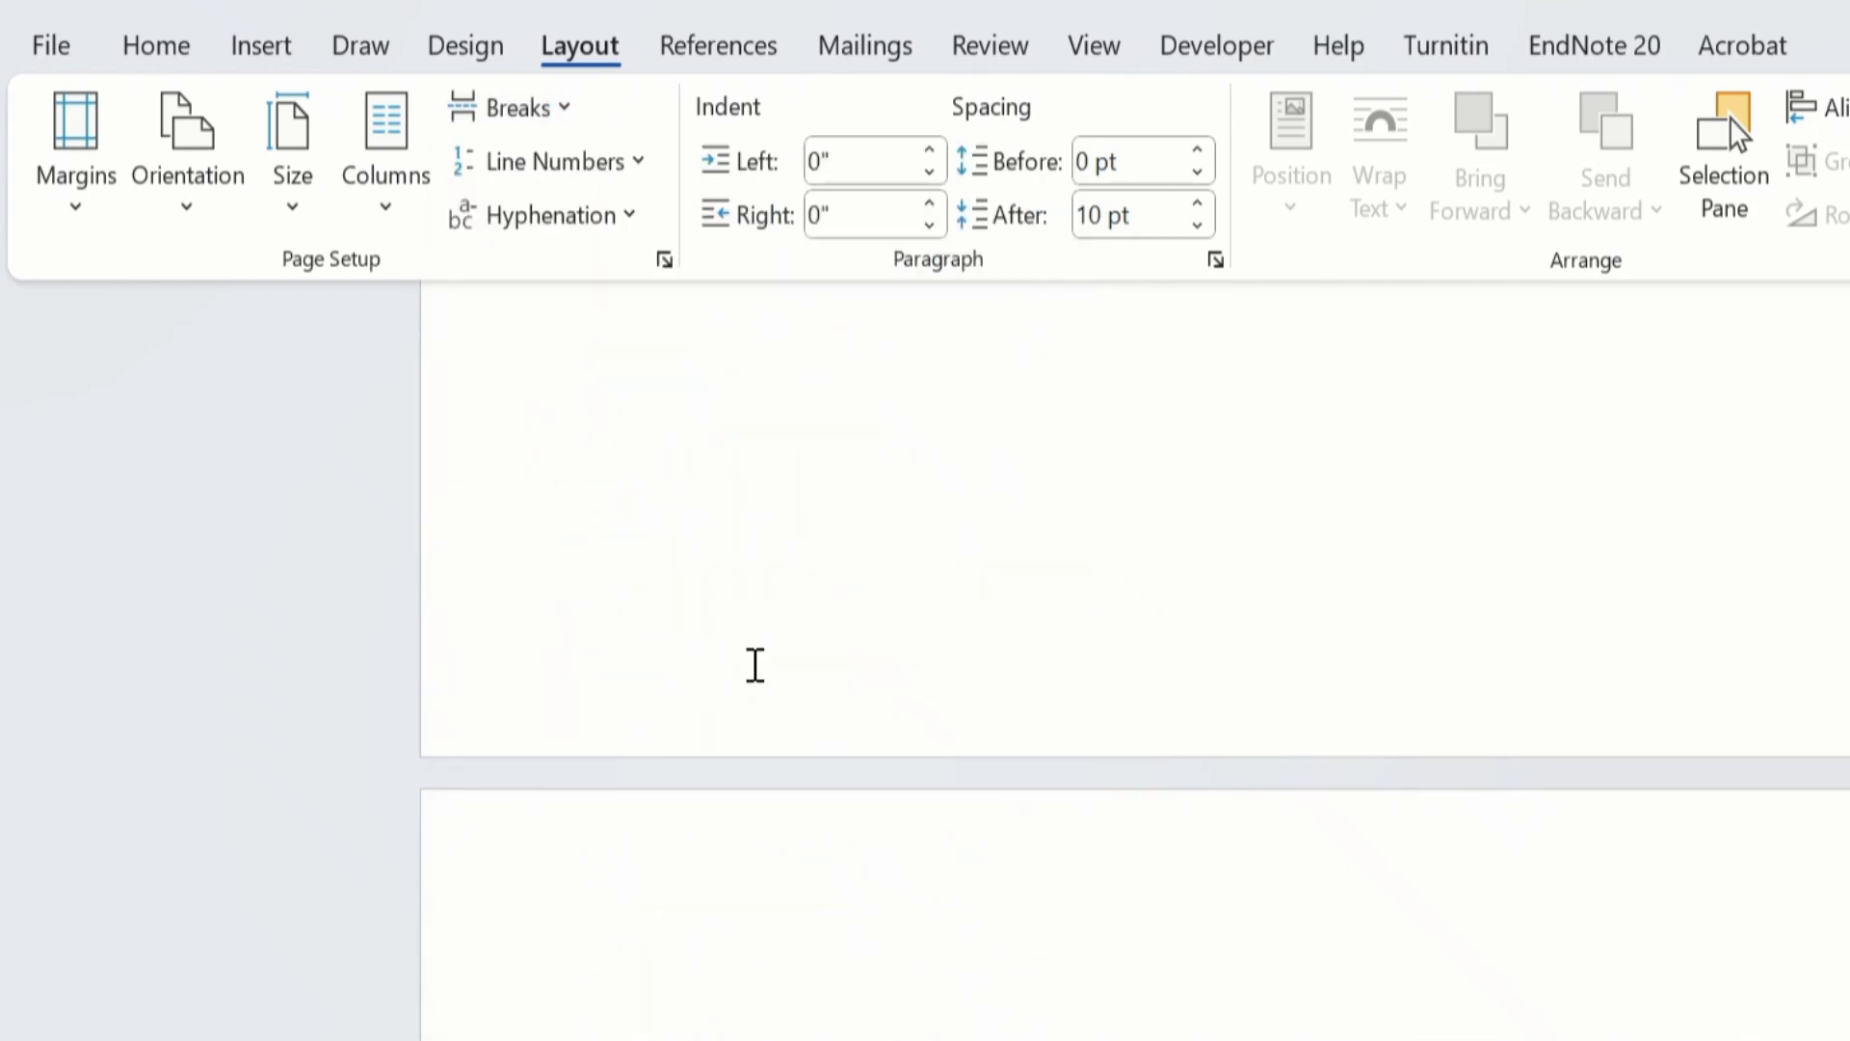
Show the formatting marks to check the section break before Table 1, and hide them again.
key(Left)
click(162, 56)
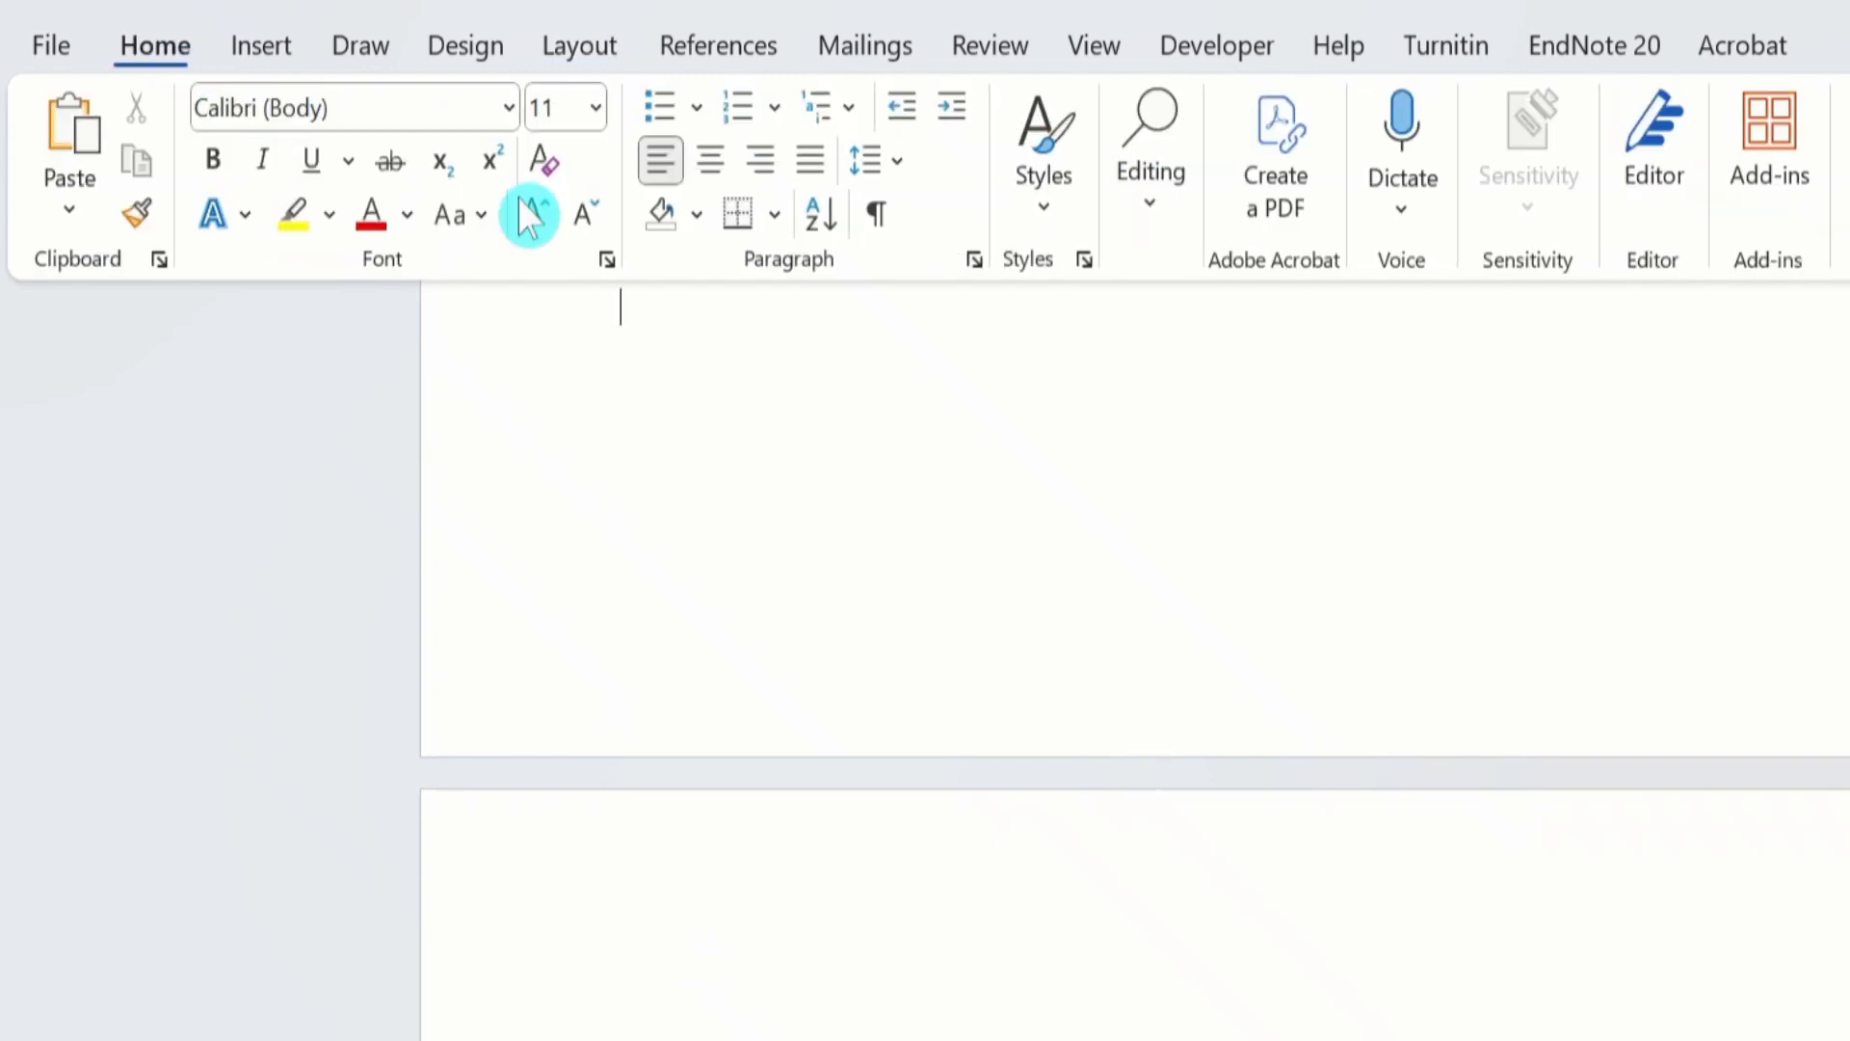
click(876, 212)
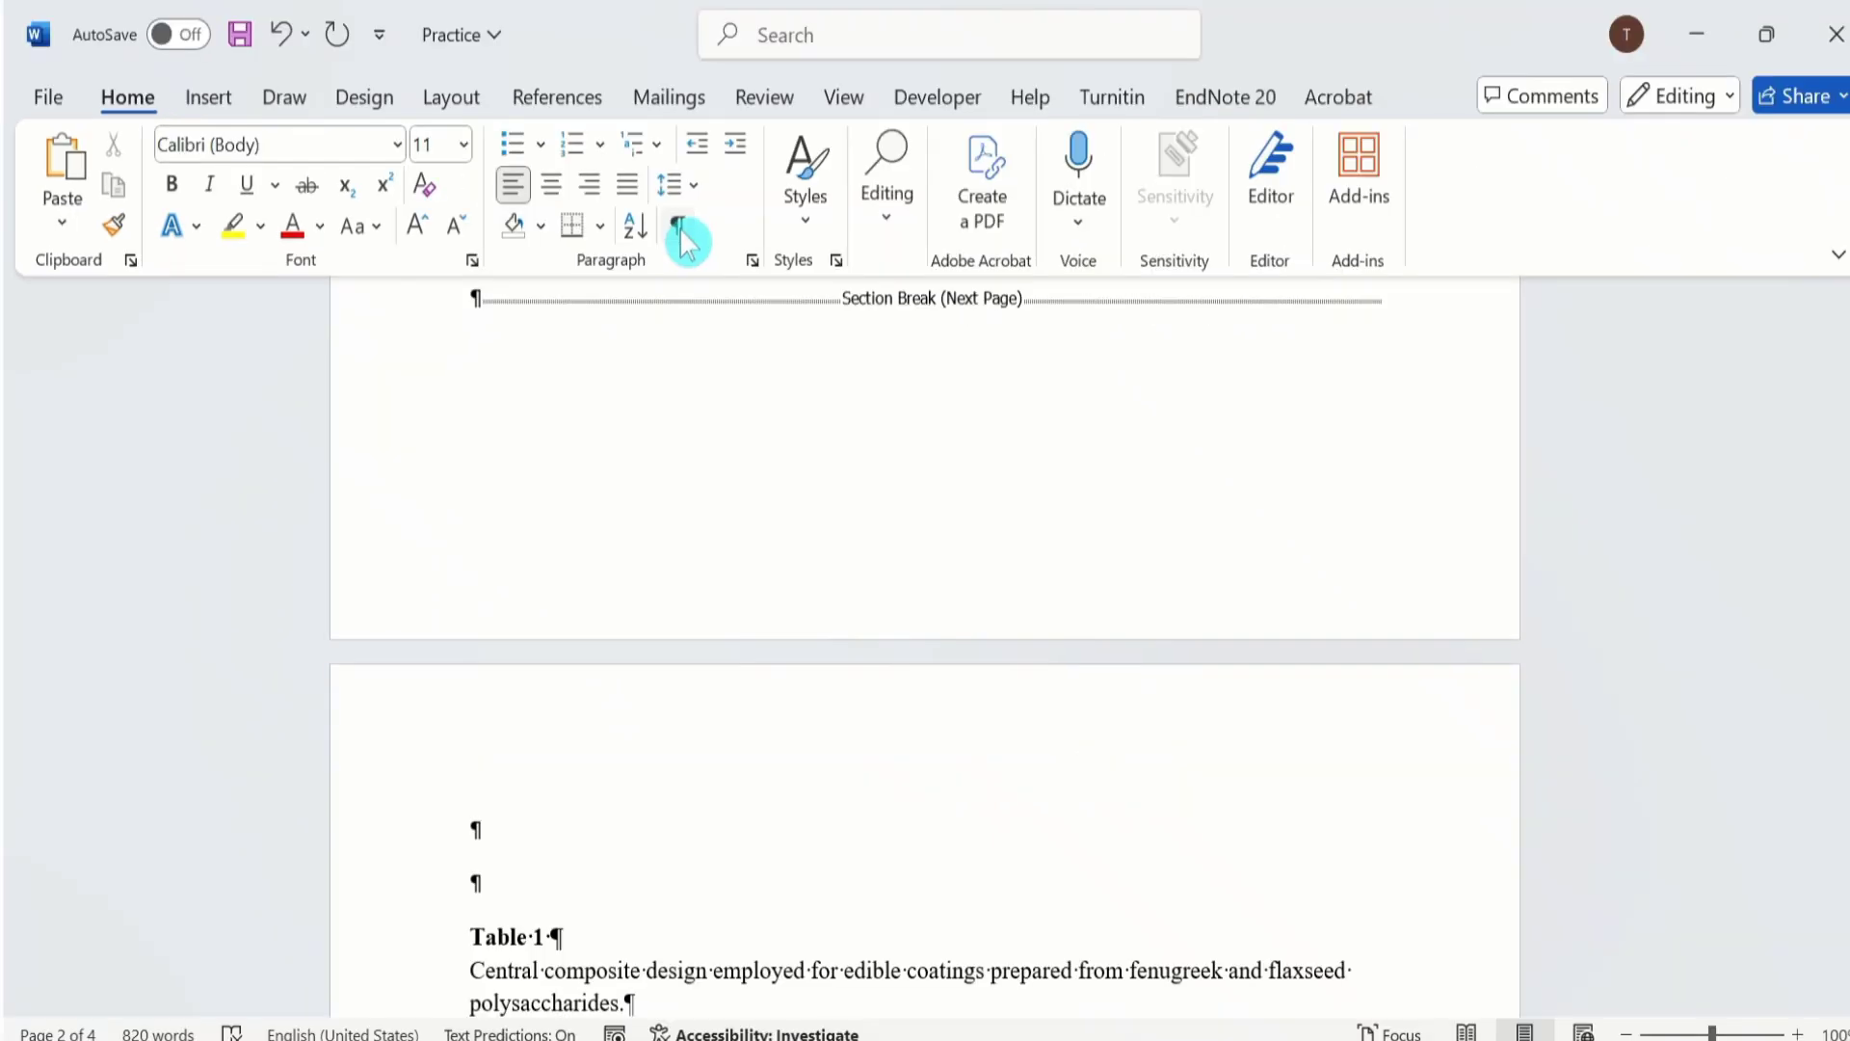
click(876, 212)
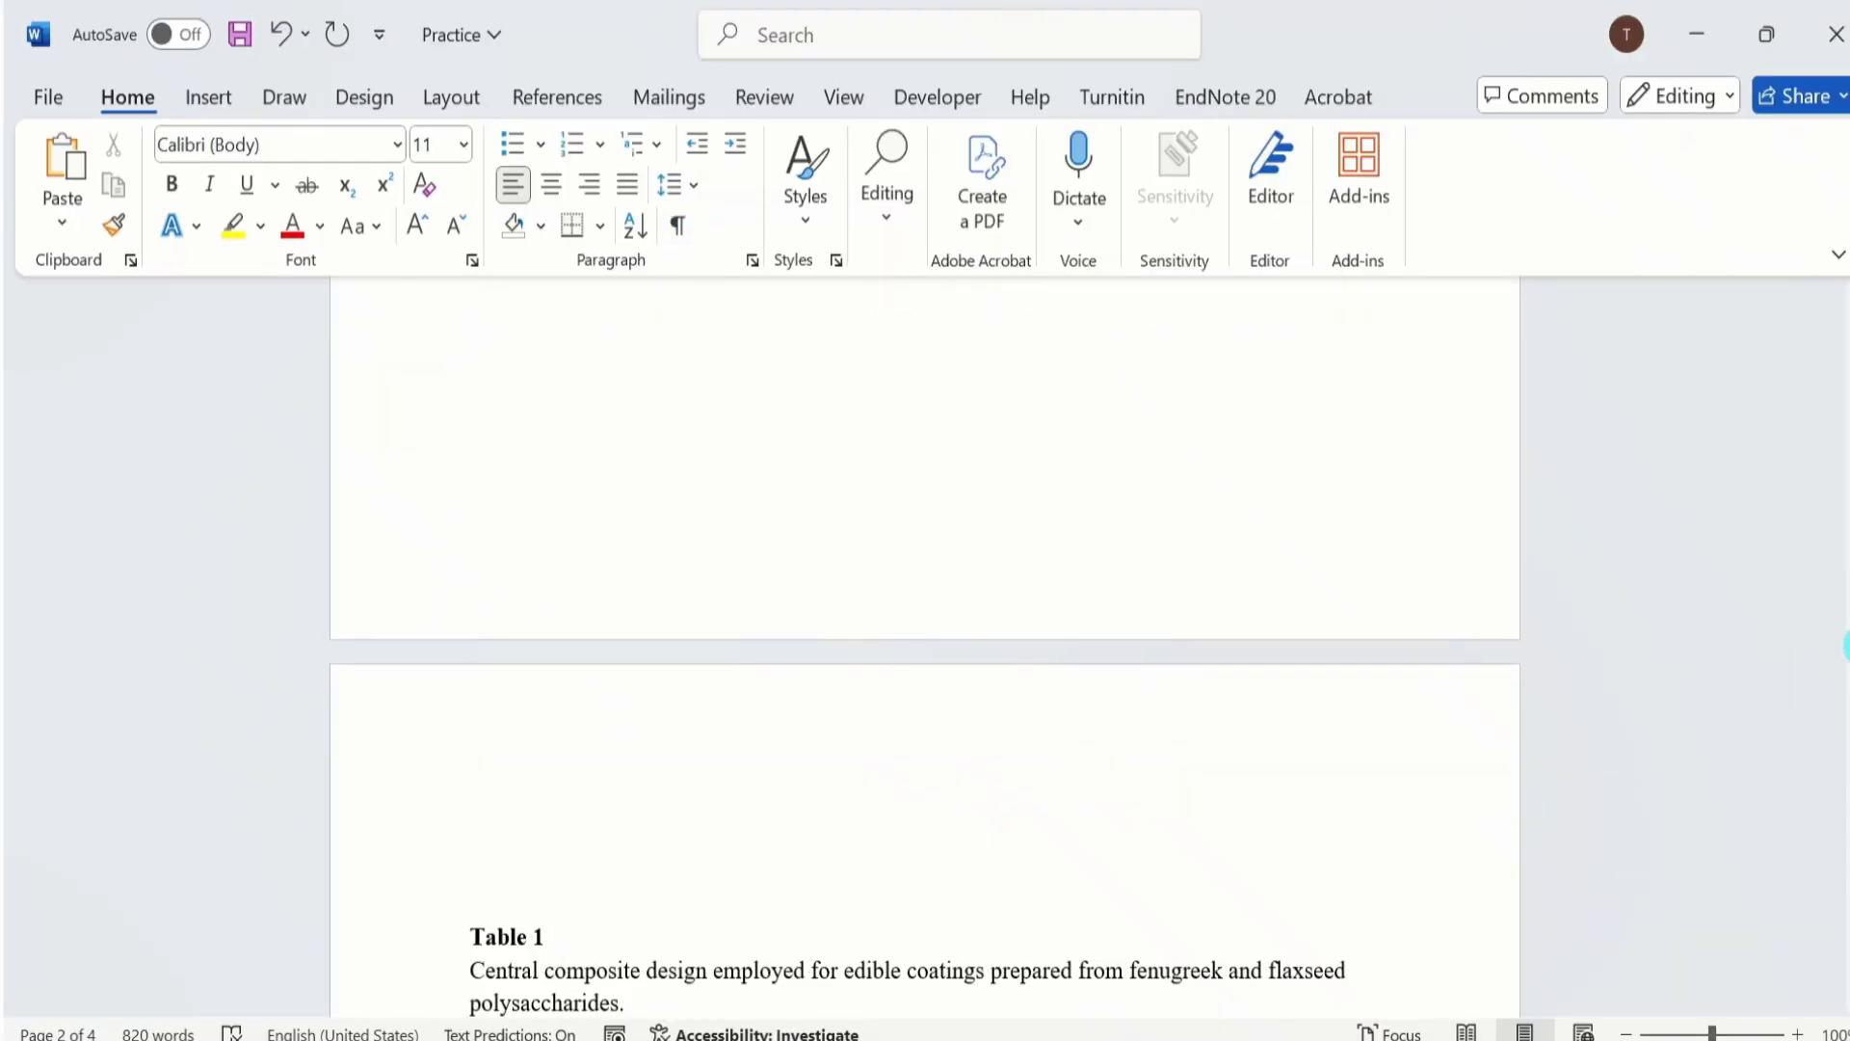
Insert a Next Page section break directly below Table 1.
drag(1846, 646, 1846, 696)
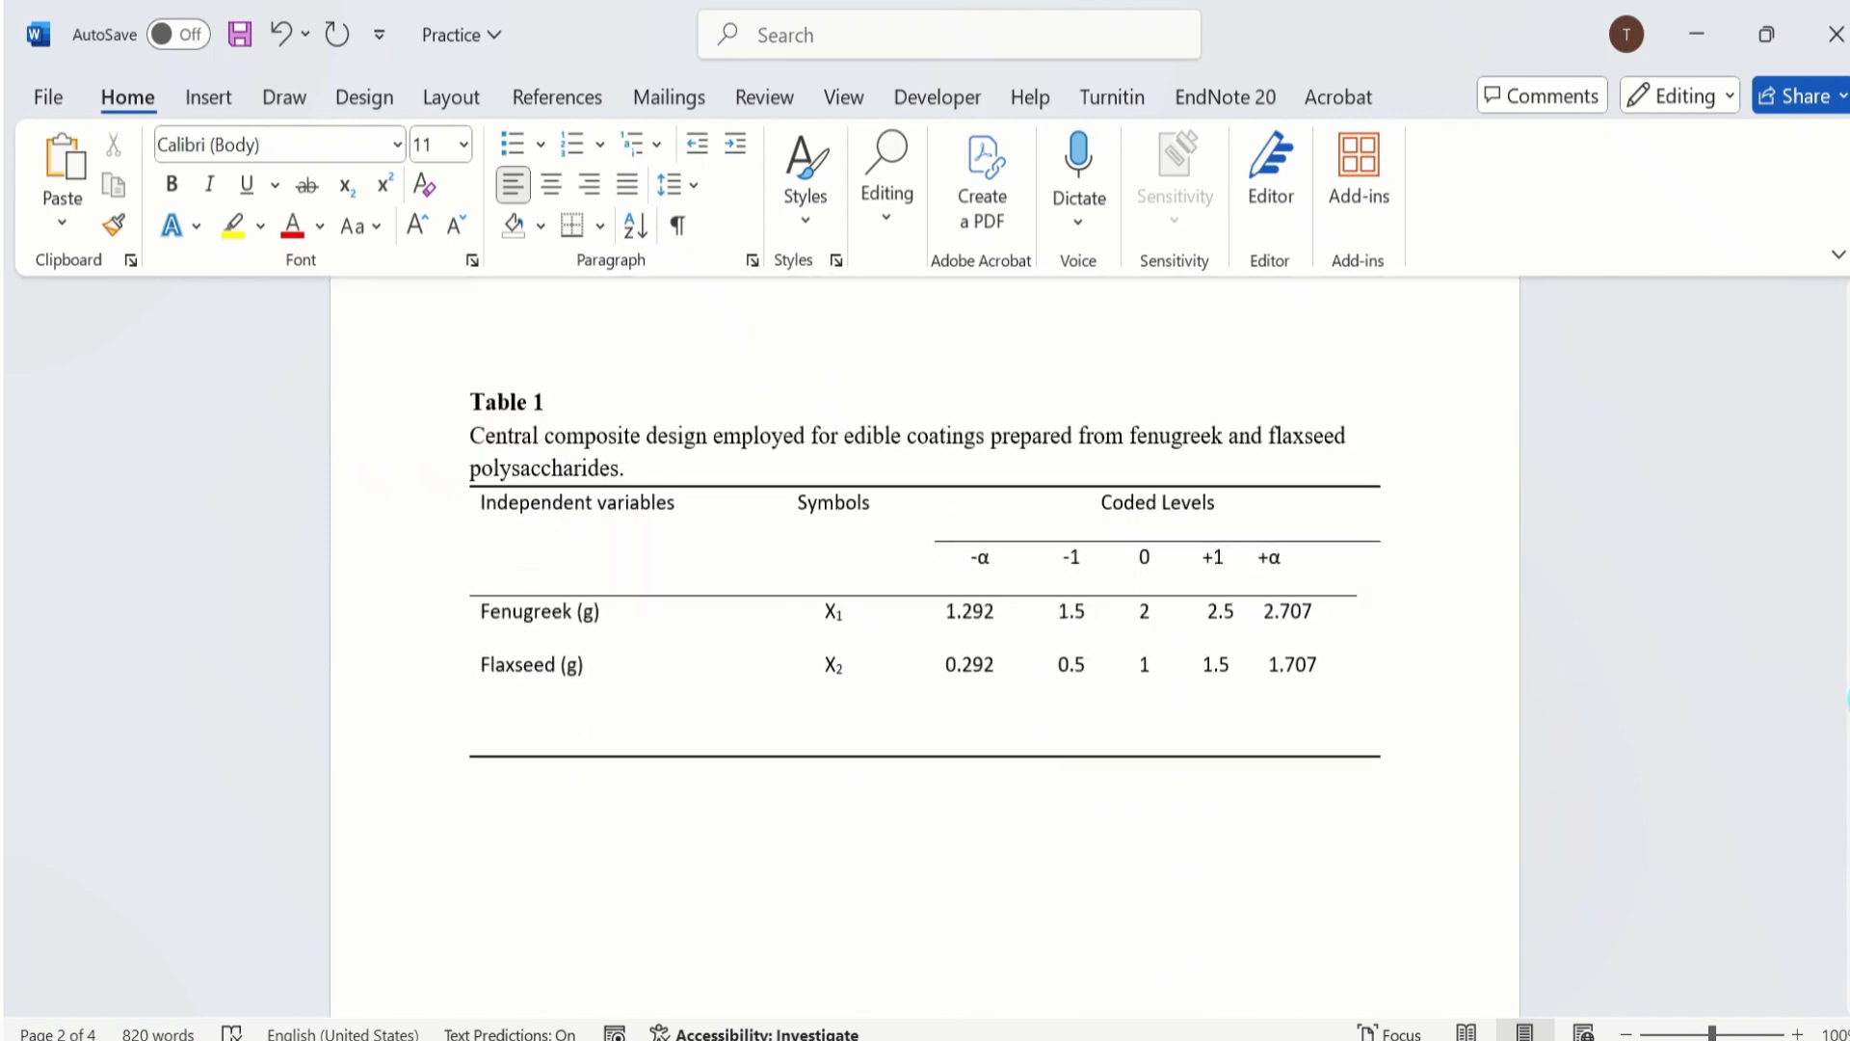
click(496, 801)
click(453, 98)
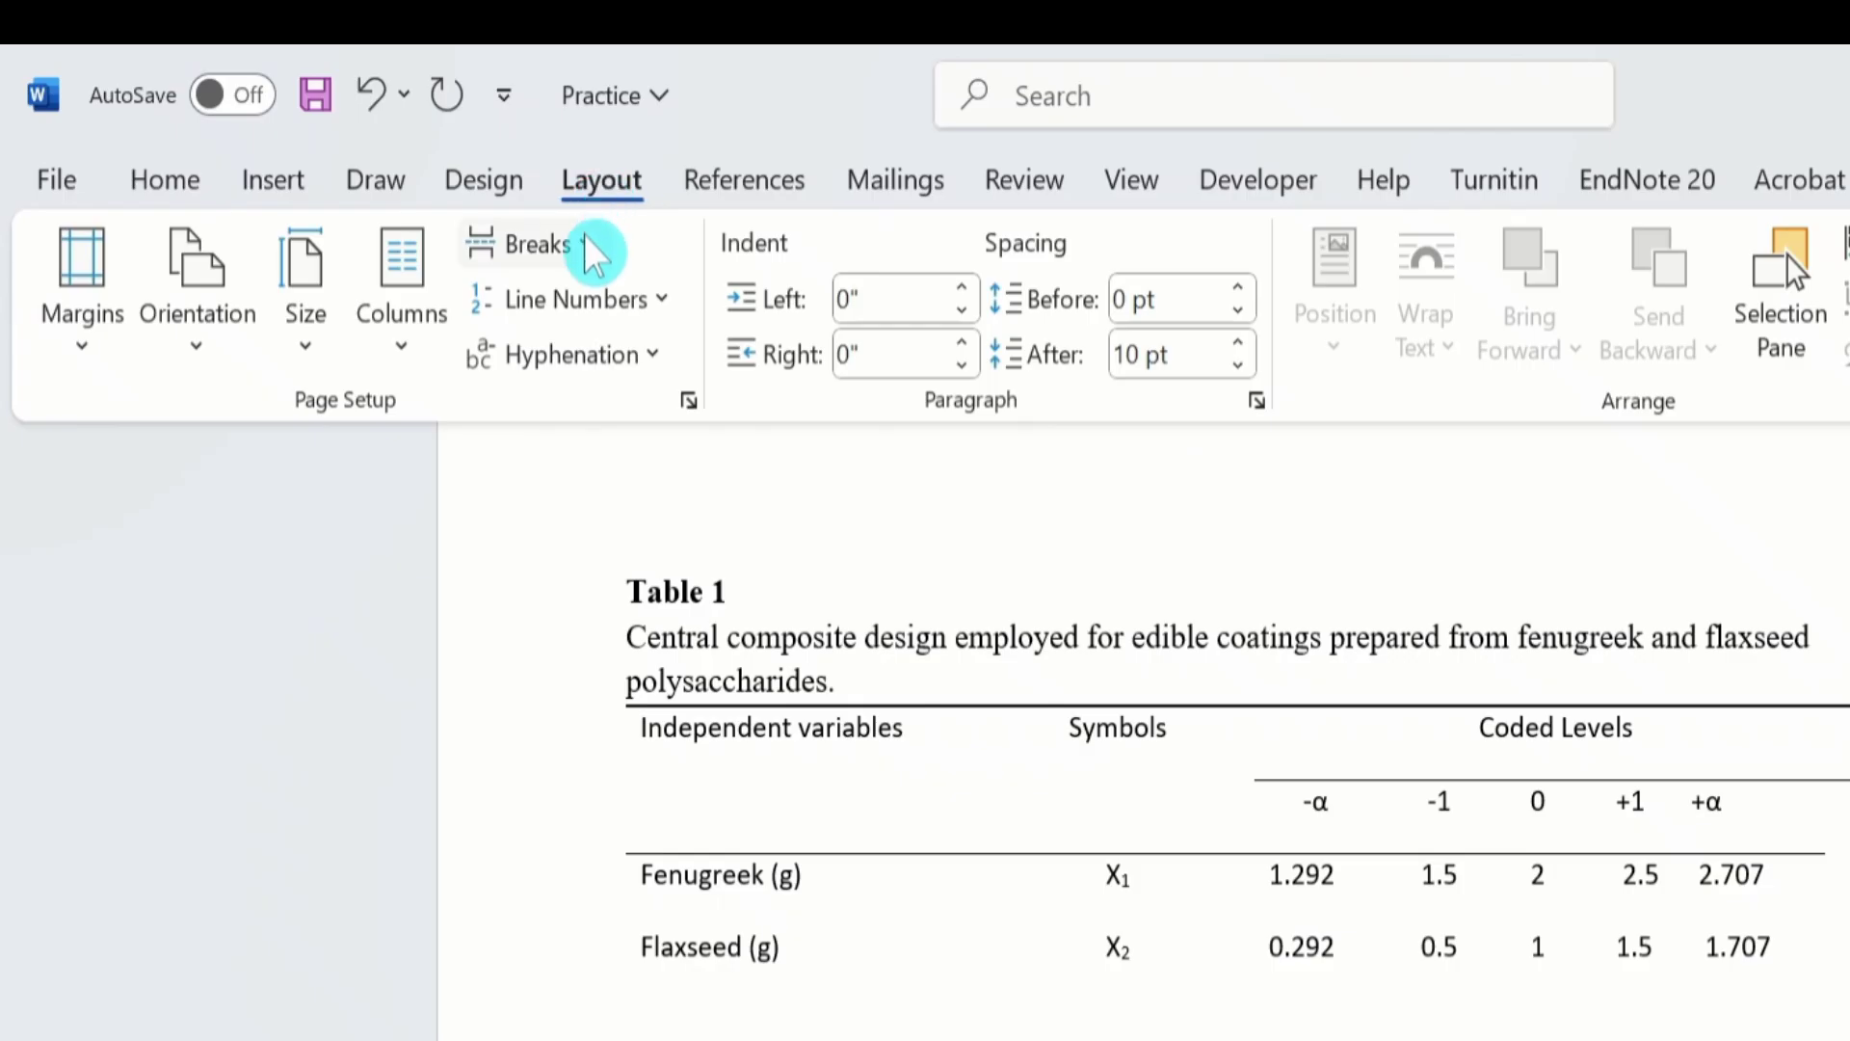
click(440, 145)
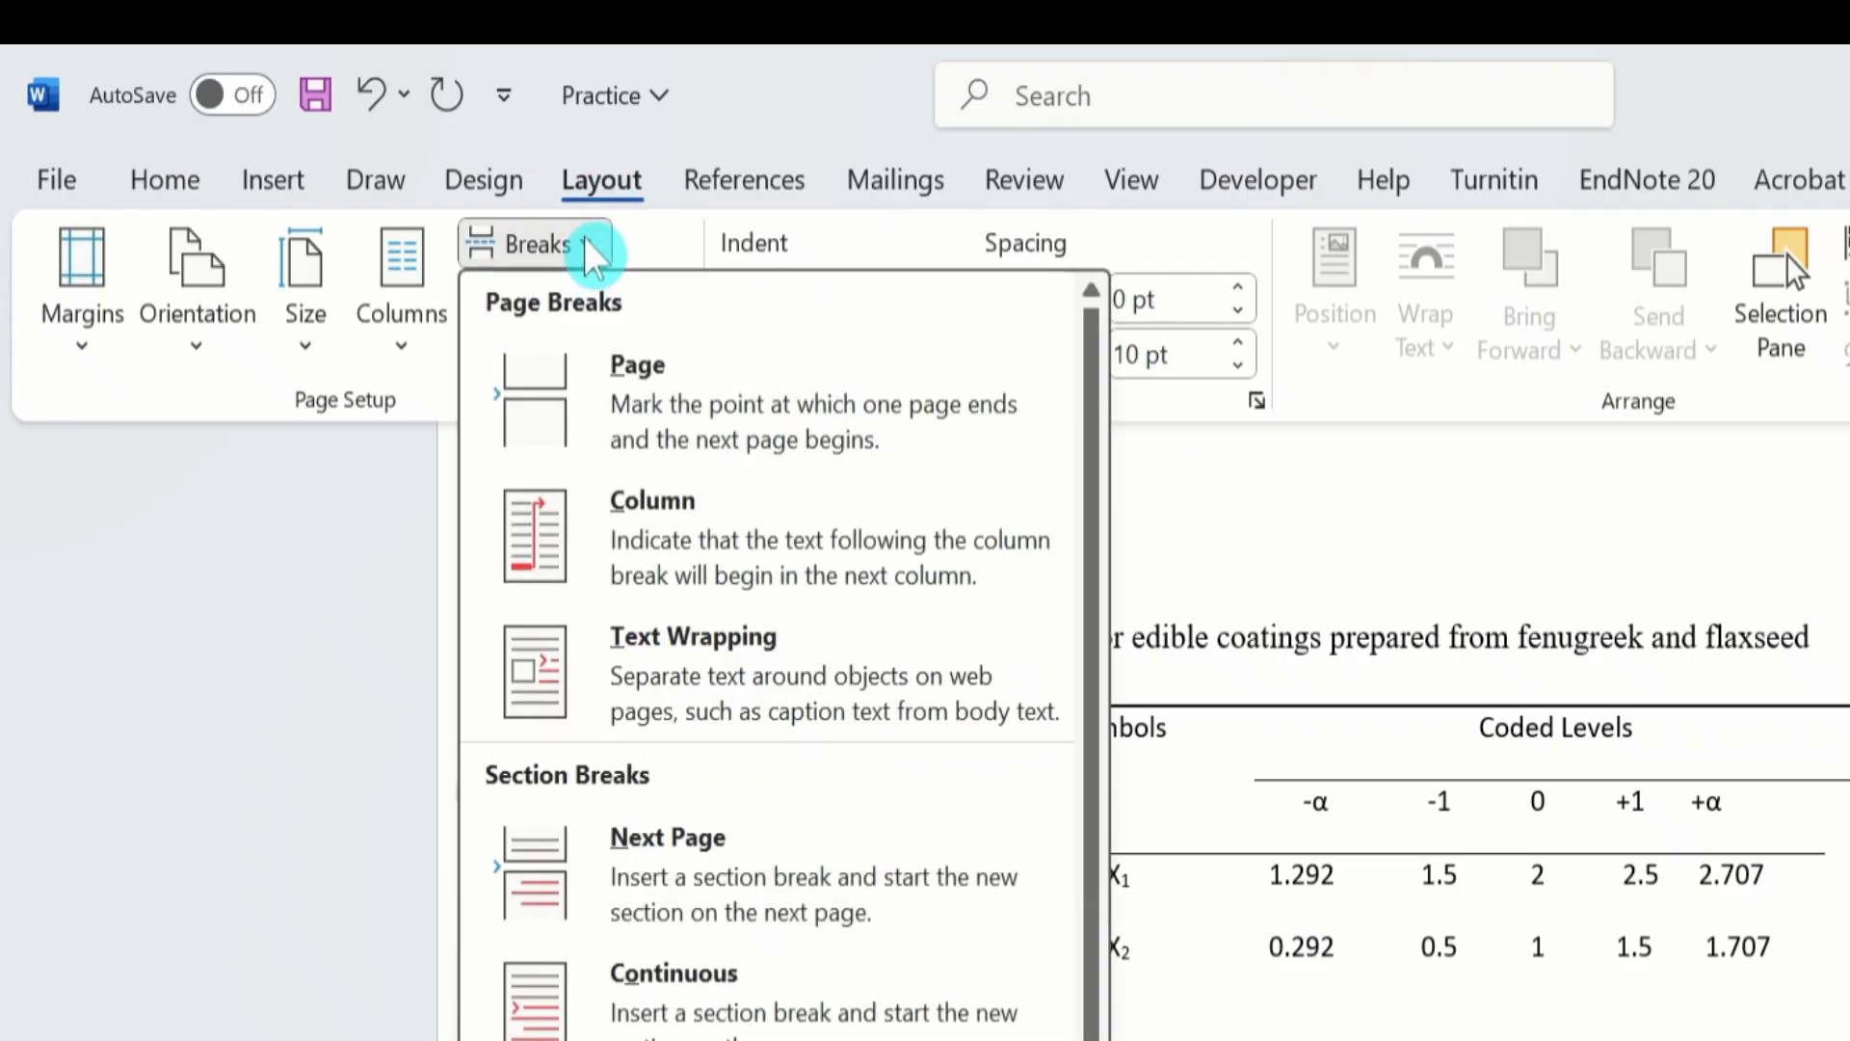
click(702, 872)
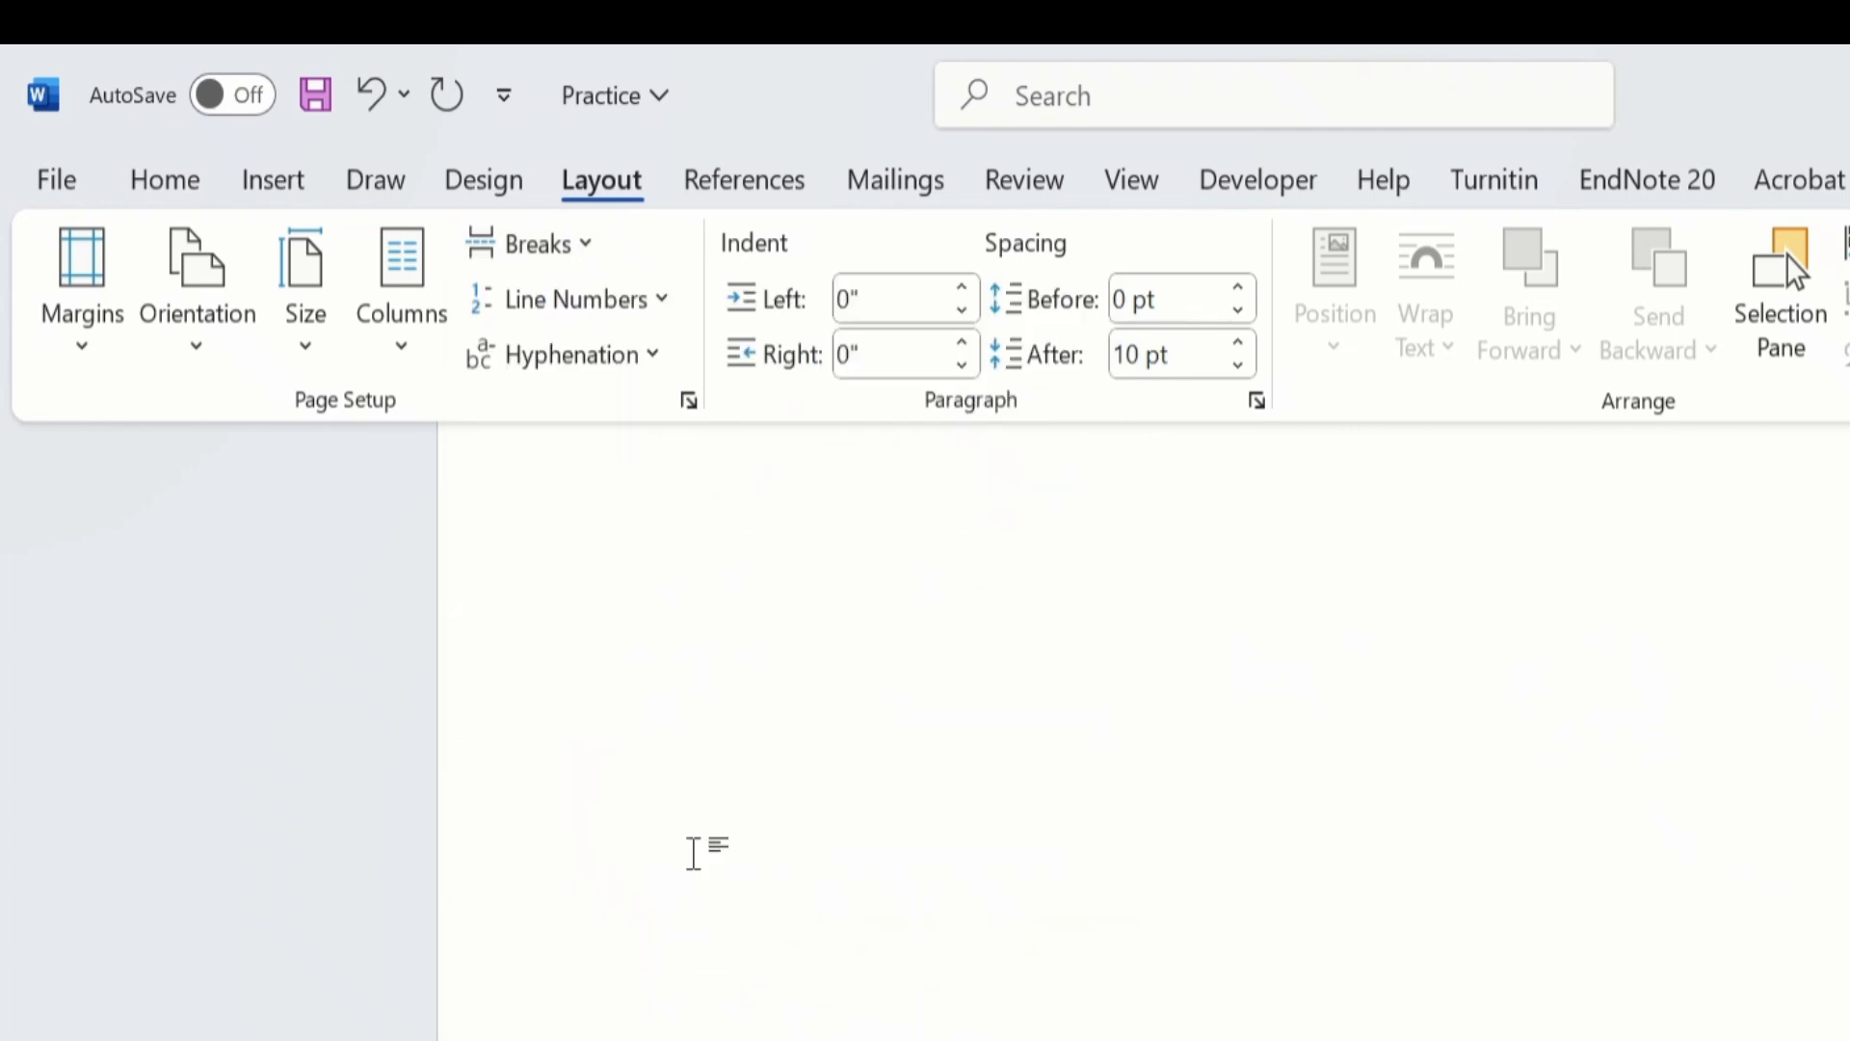
Display the formatting marks around Table 1 to check the section break beneath it, and turn them off again.
scroll(553, 852, up, 3)
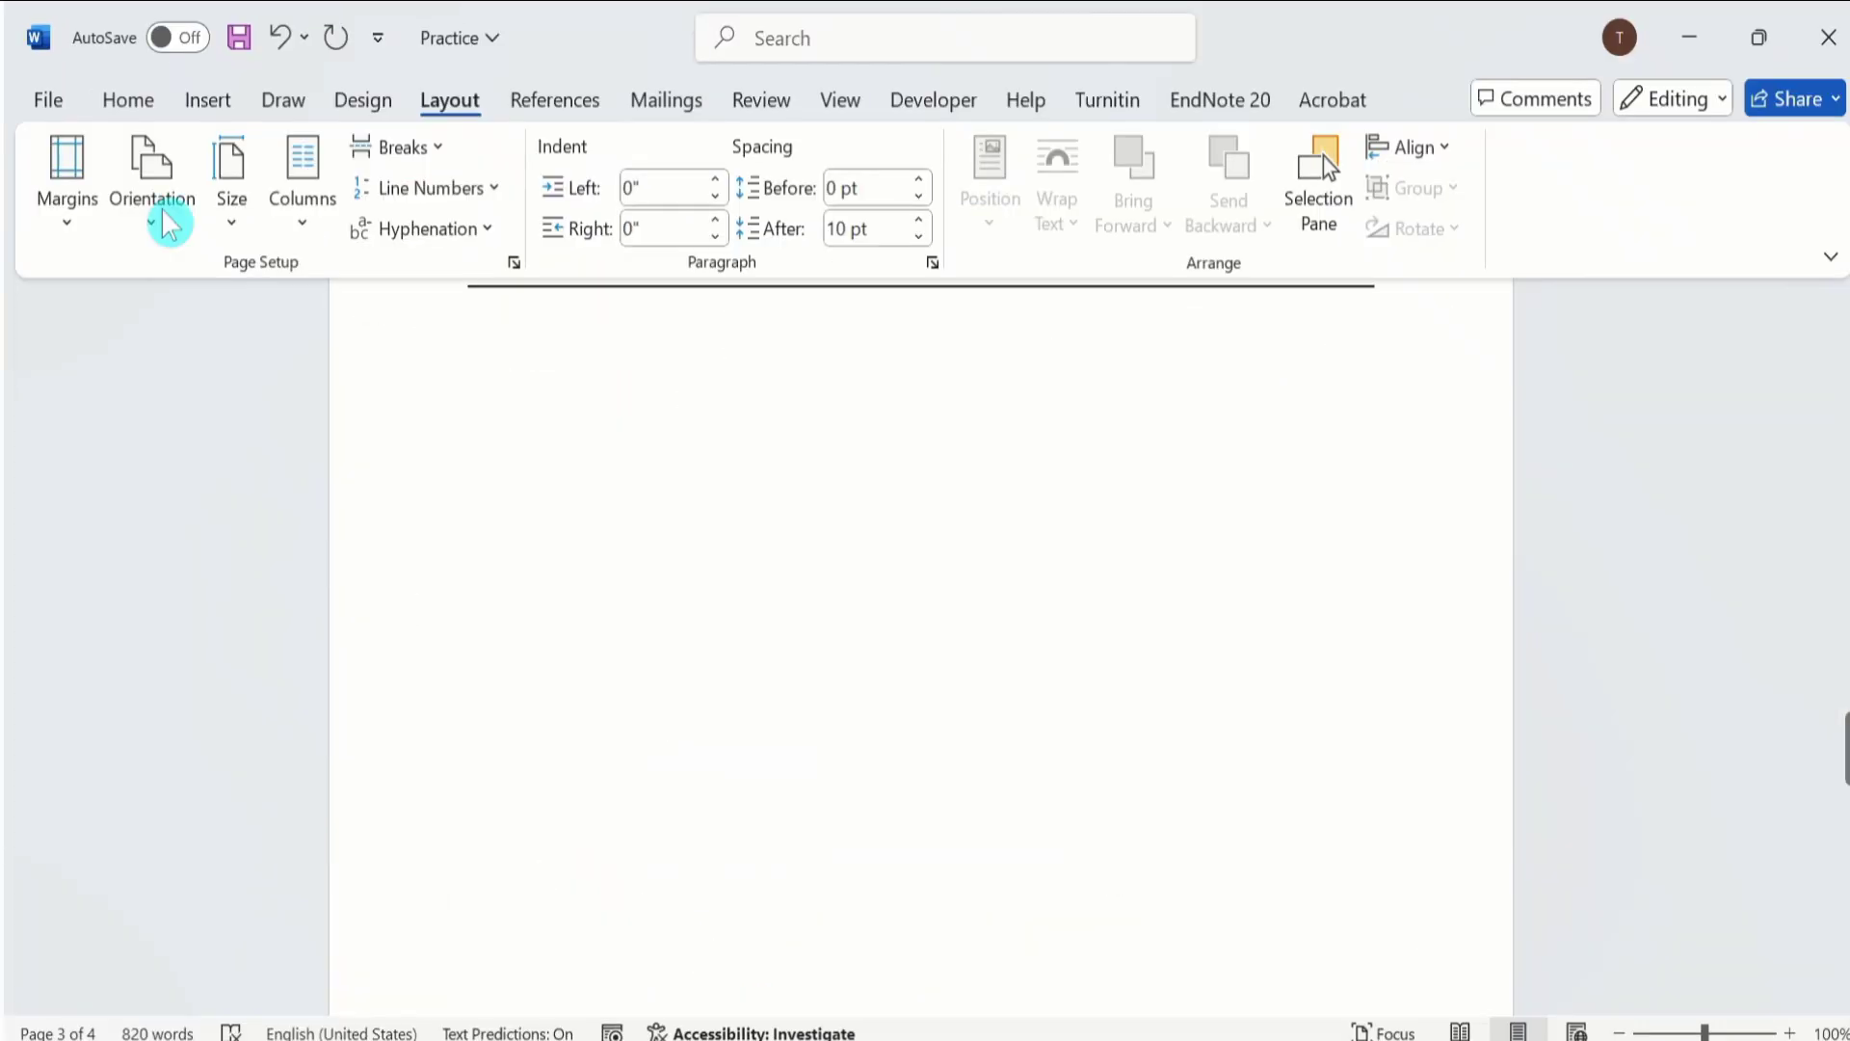
click(135, 104)
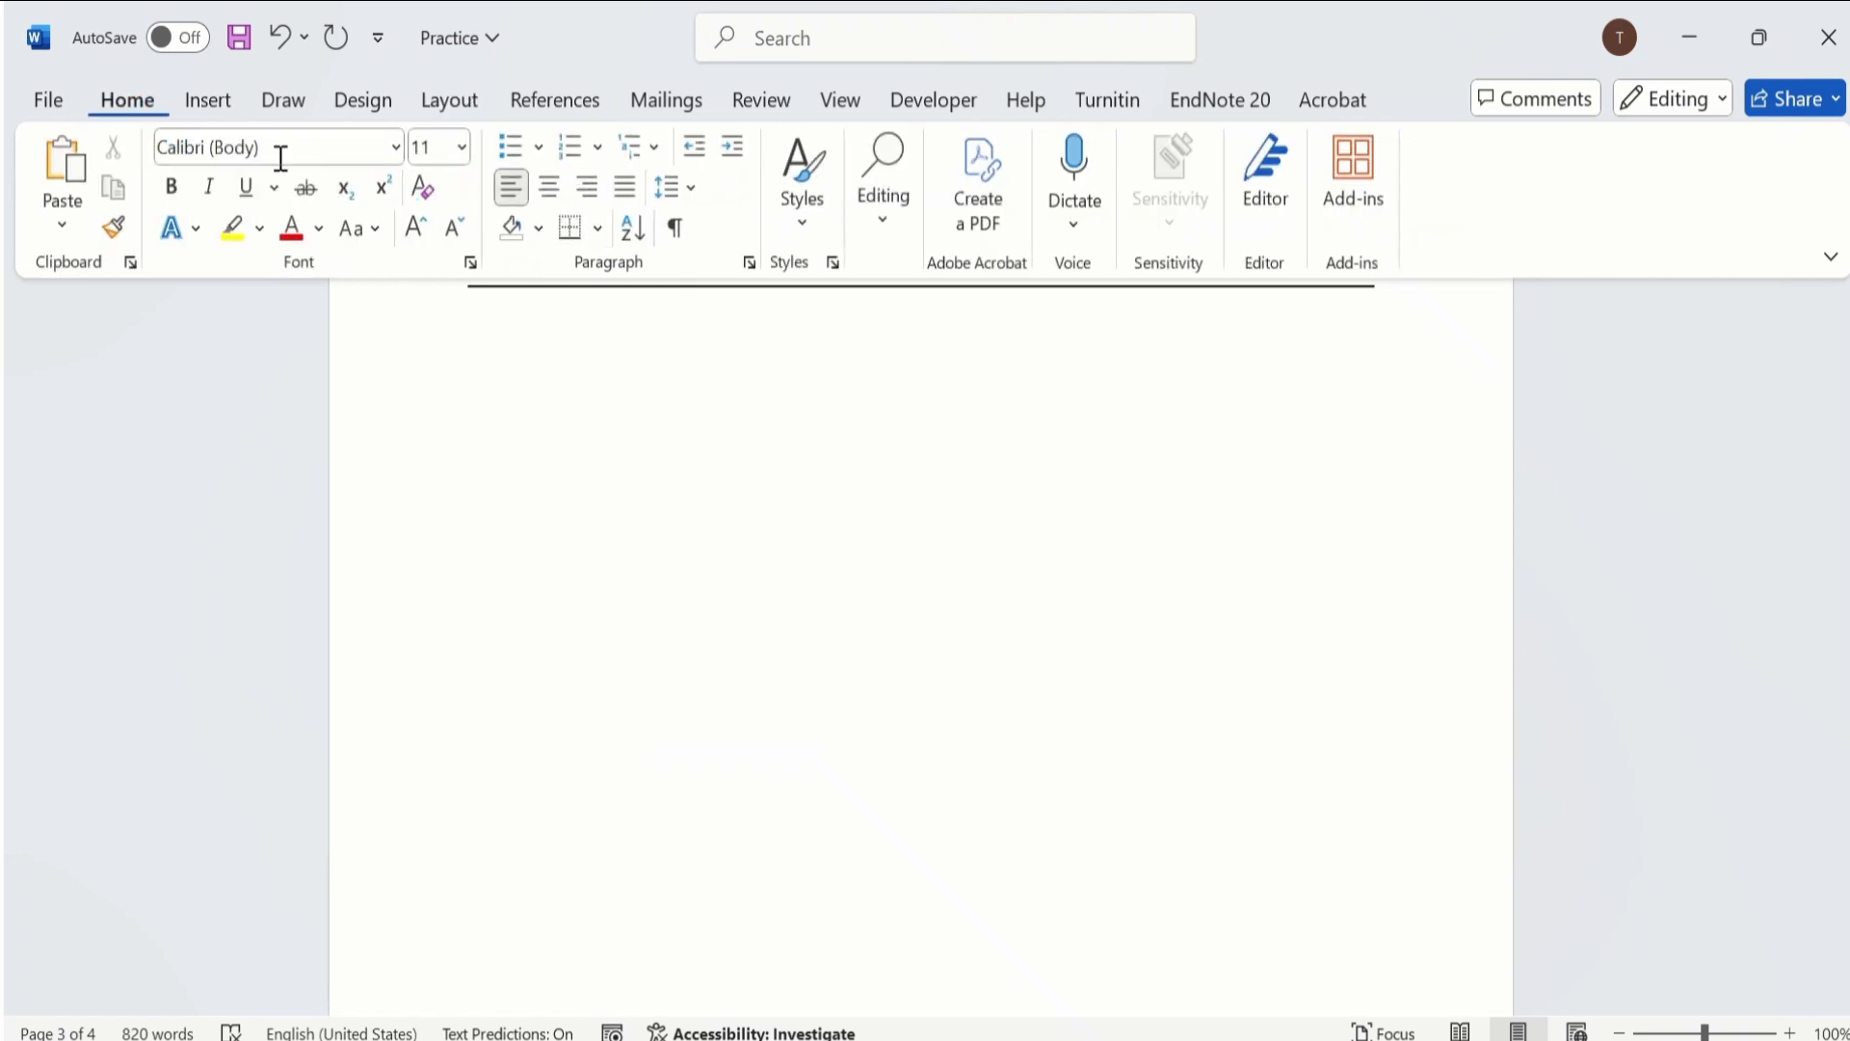
click(676, 228)
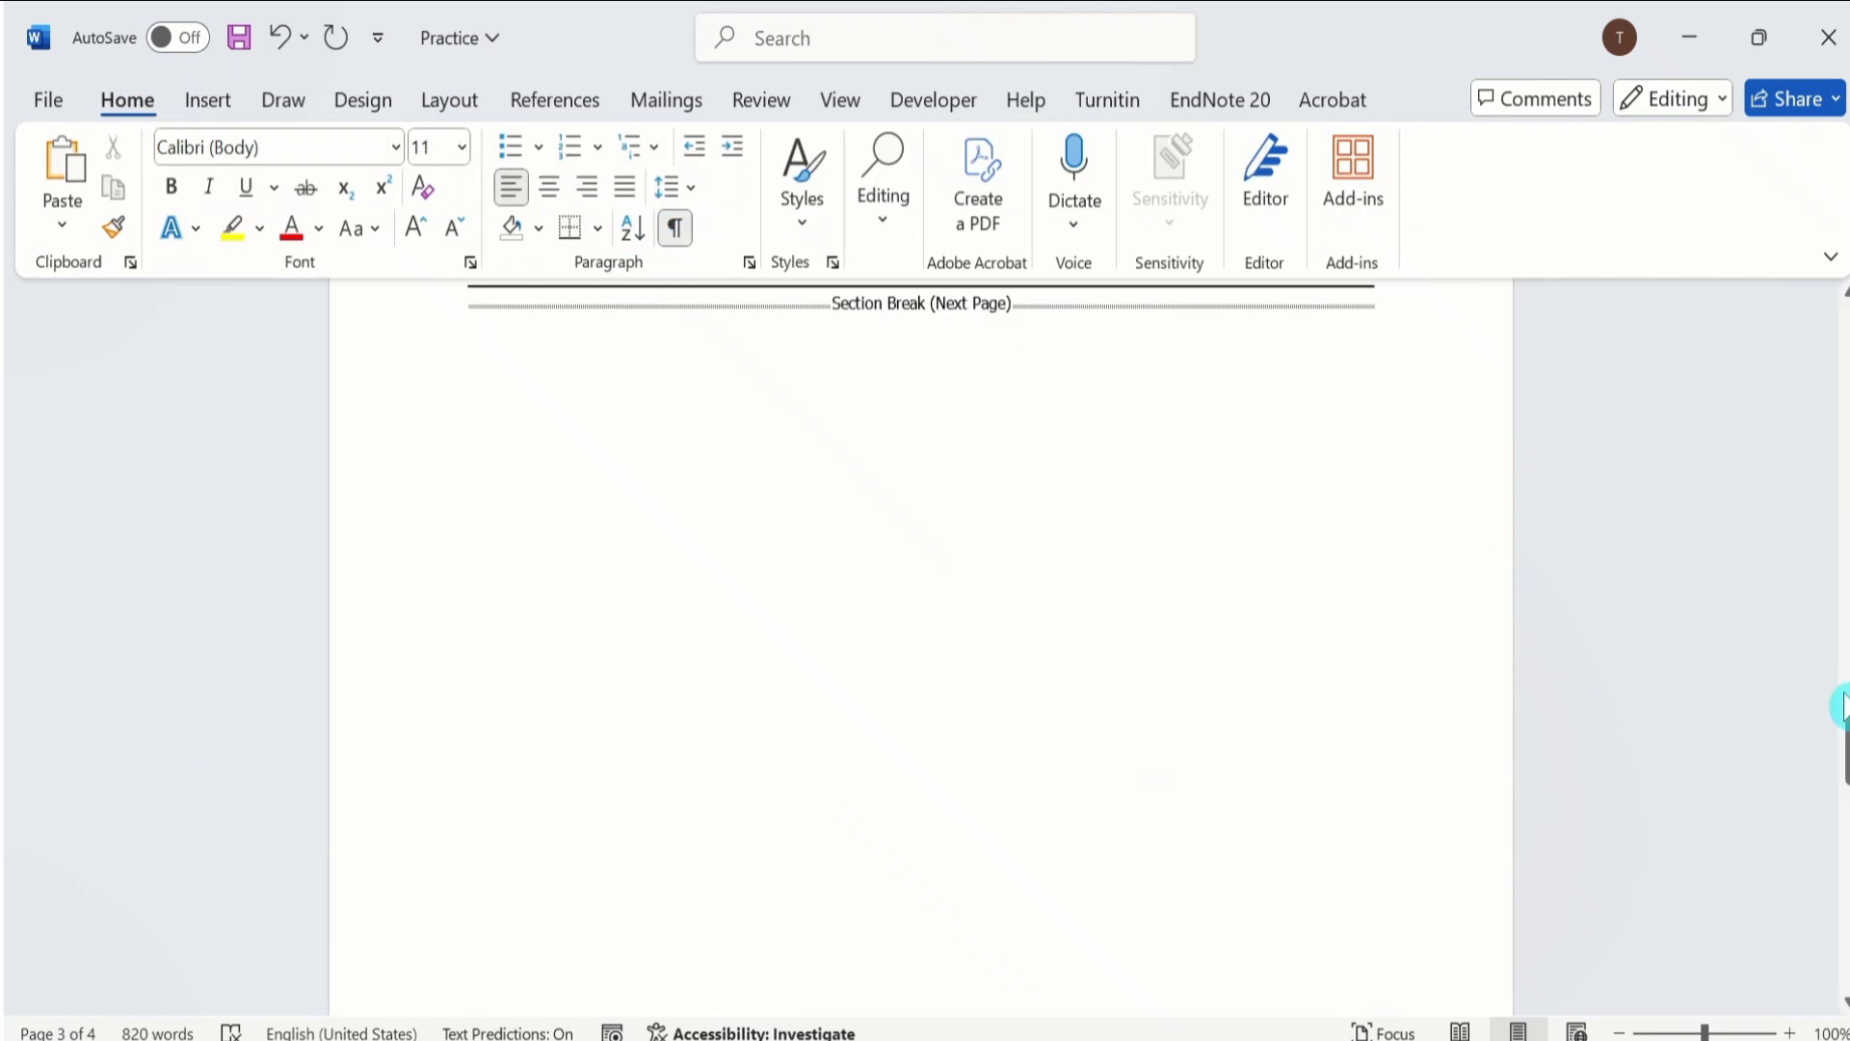
drag(1843, 761, 1838, 694)
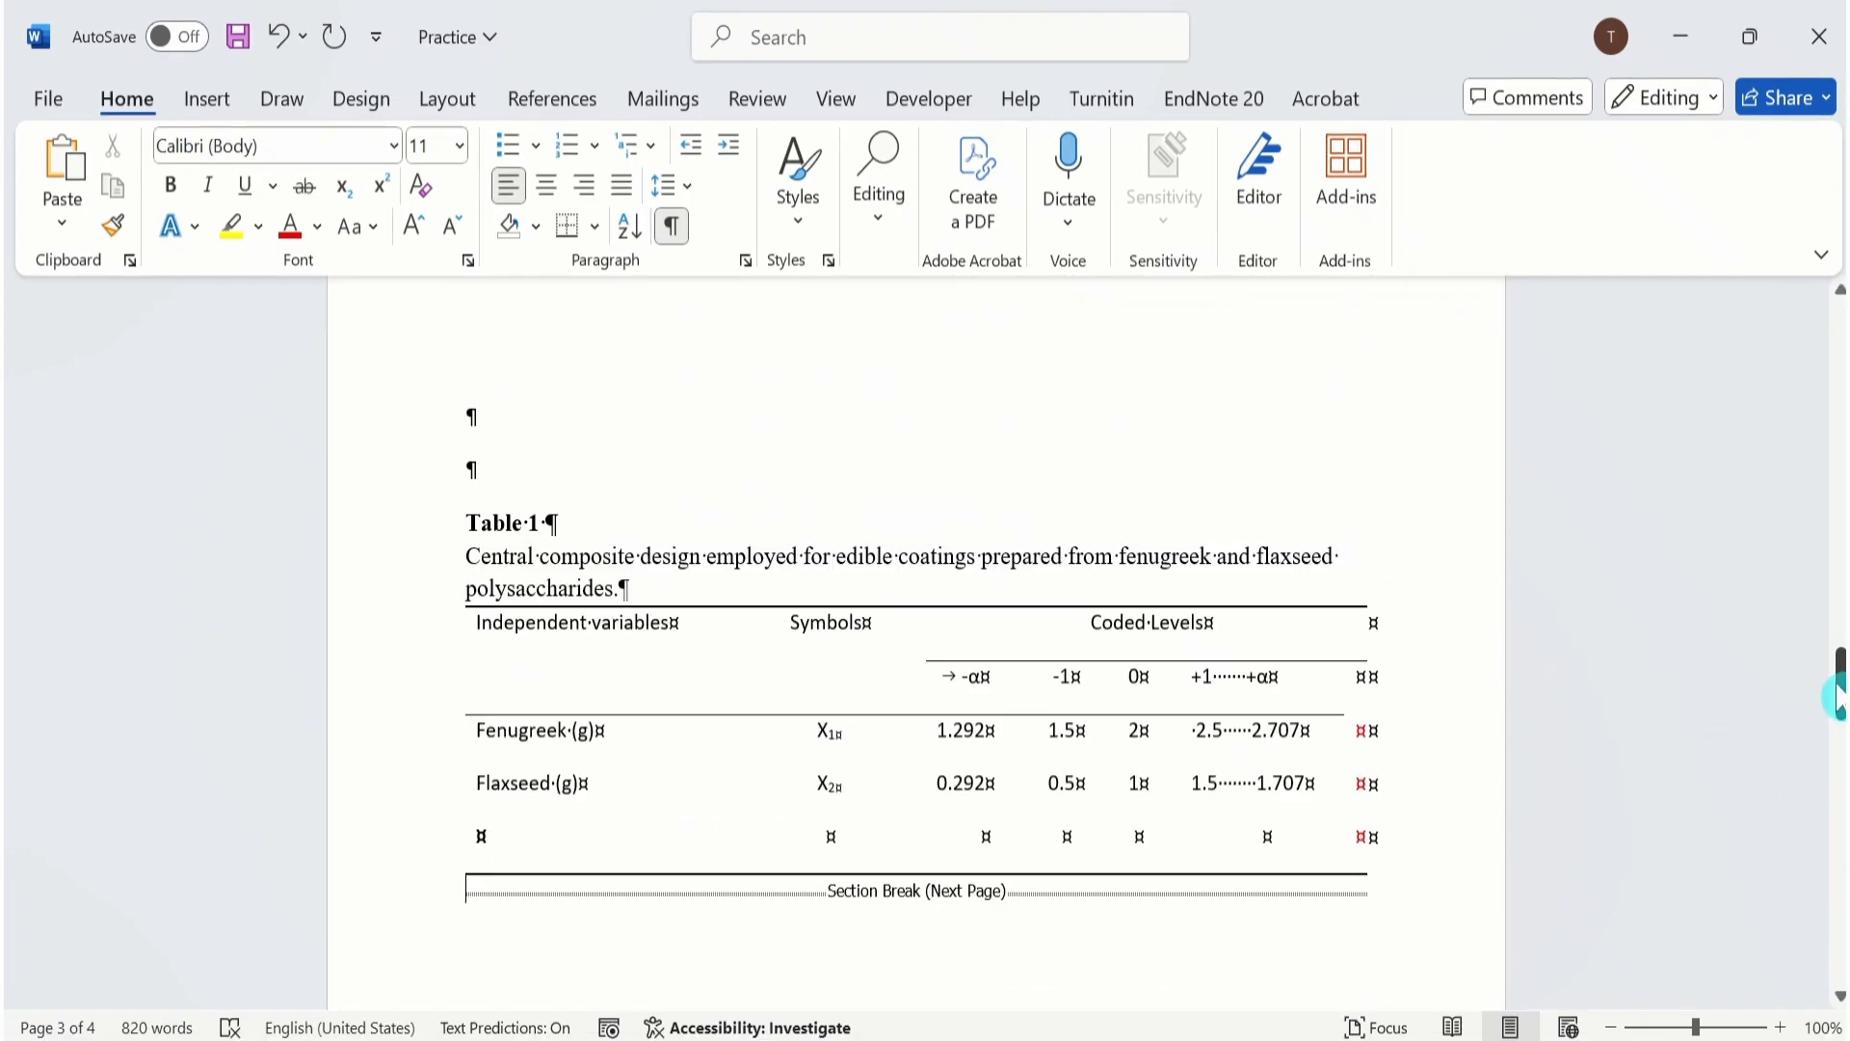
click(676, 229)
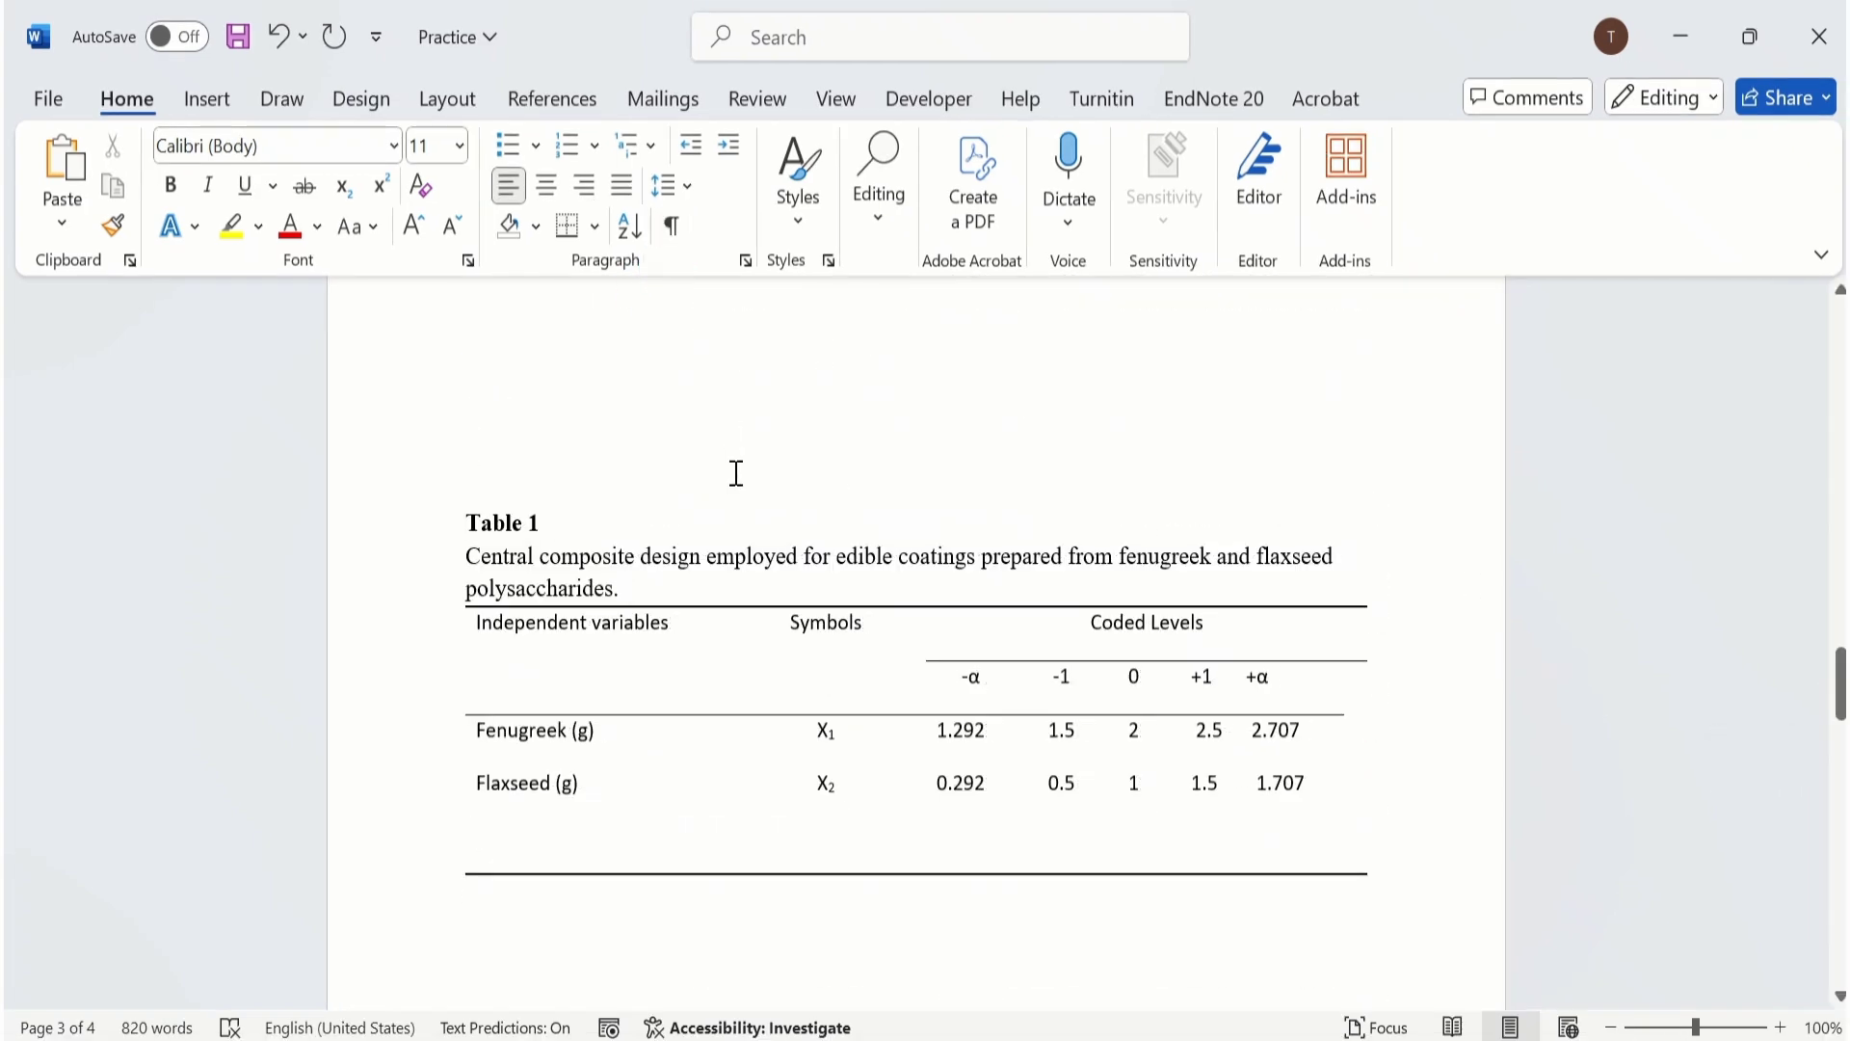
Set the page orientation of the section containing Table 1 to Landscape.
click(464, 553)
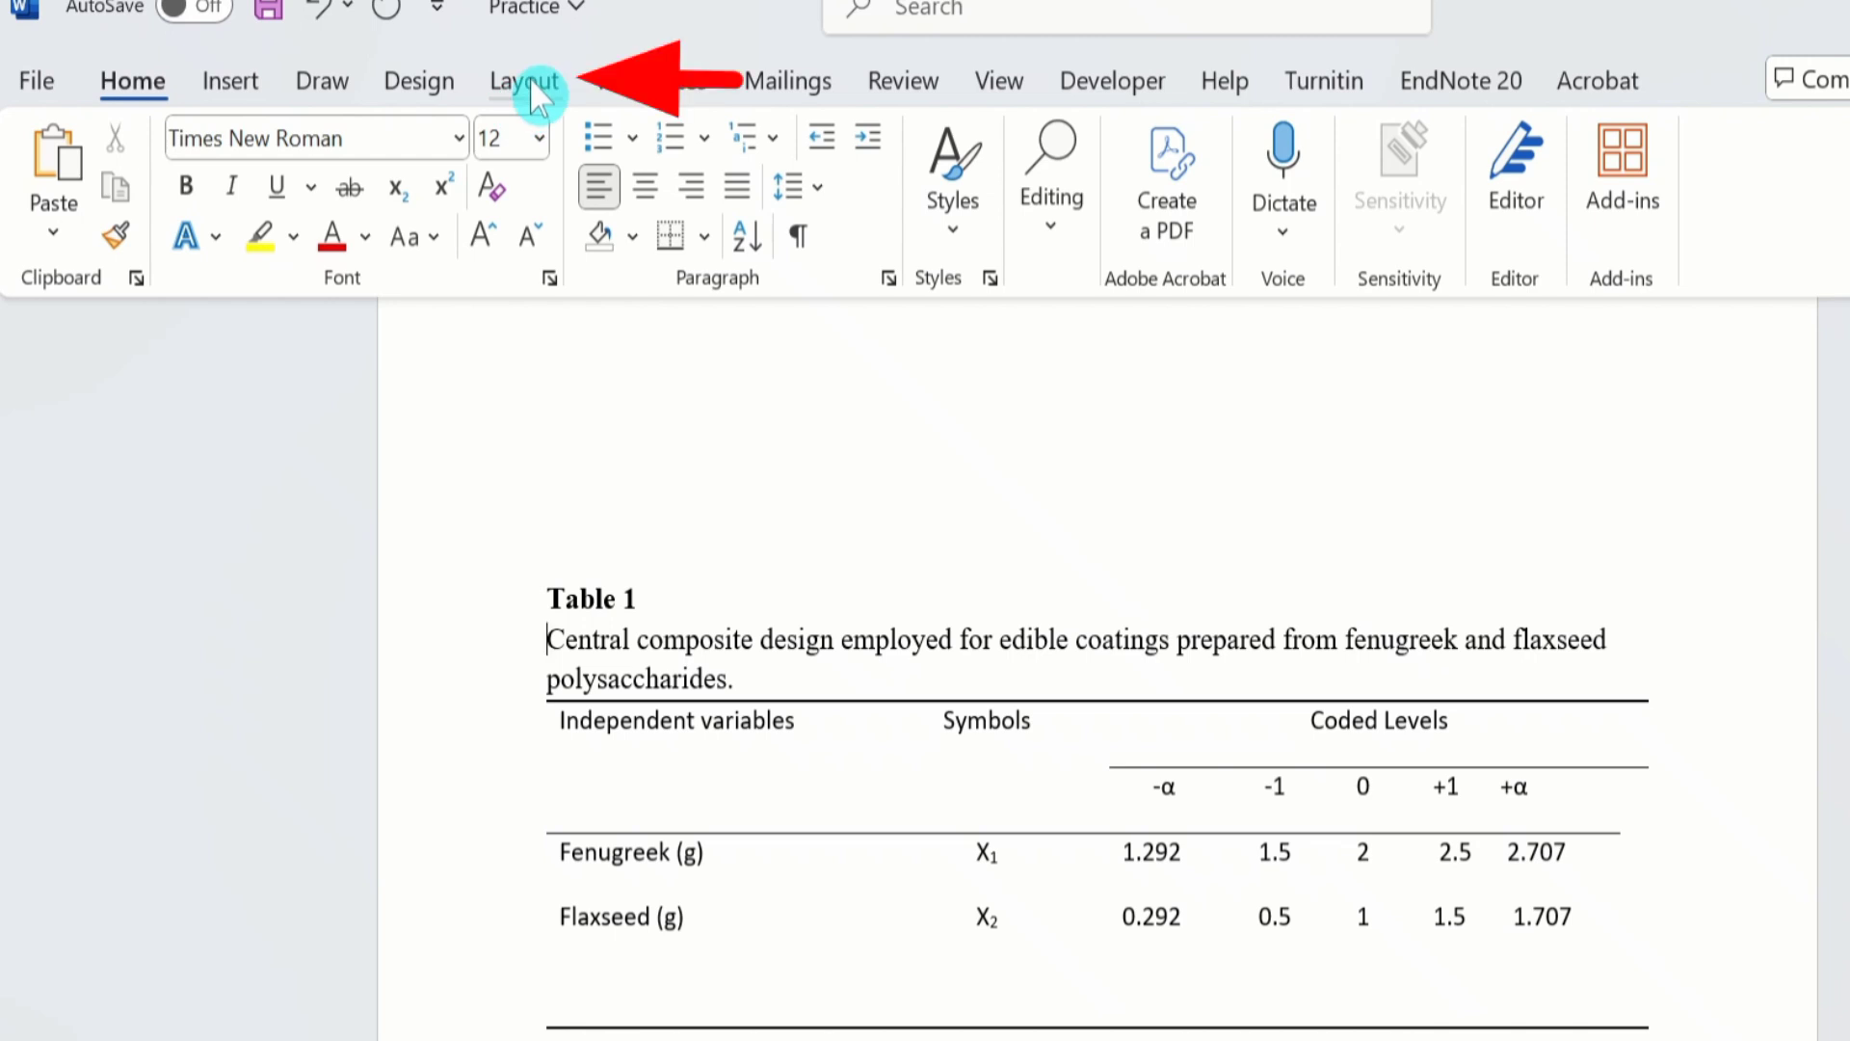
click(530, 87)
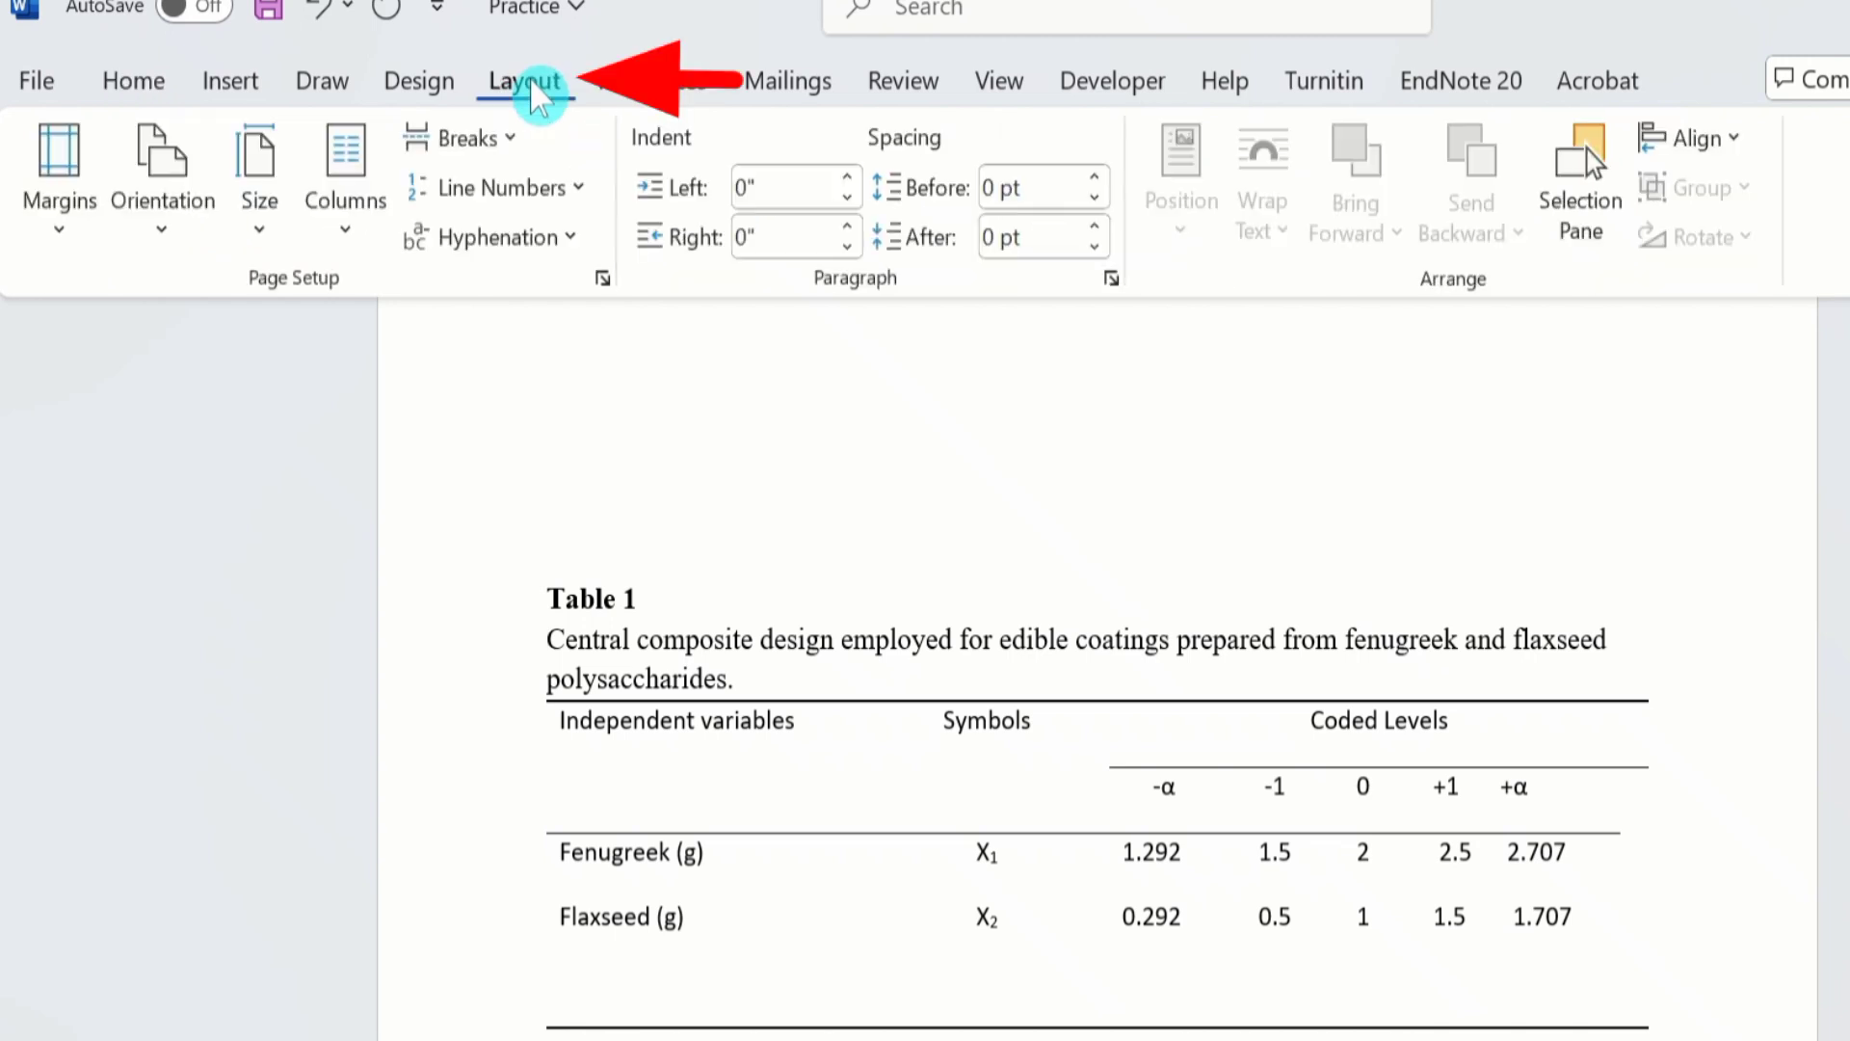
click(163, 245)
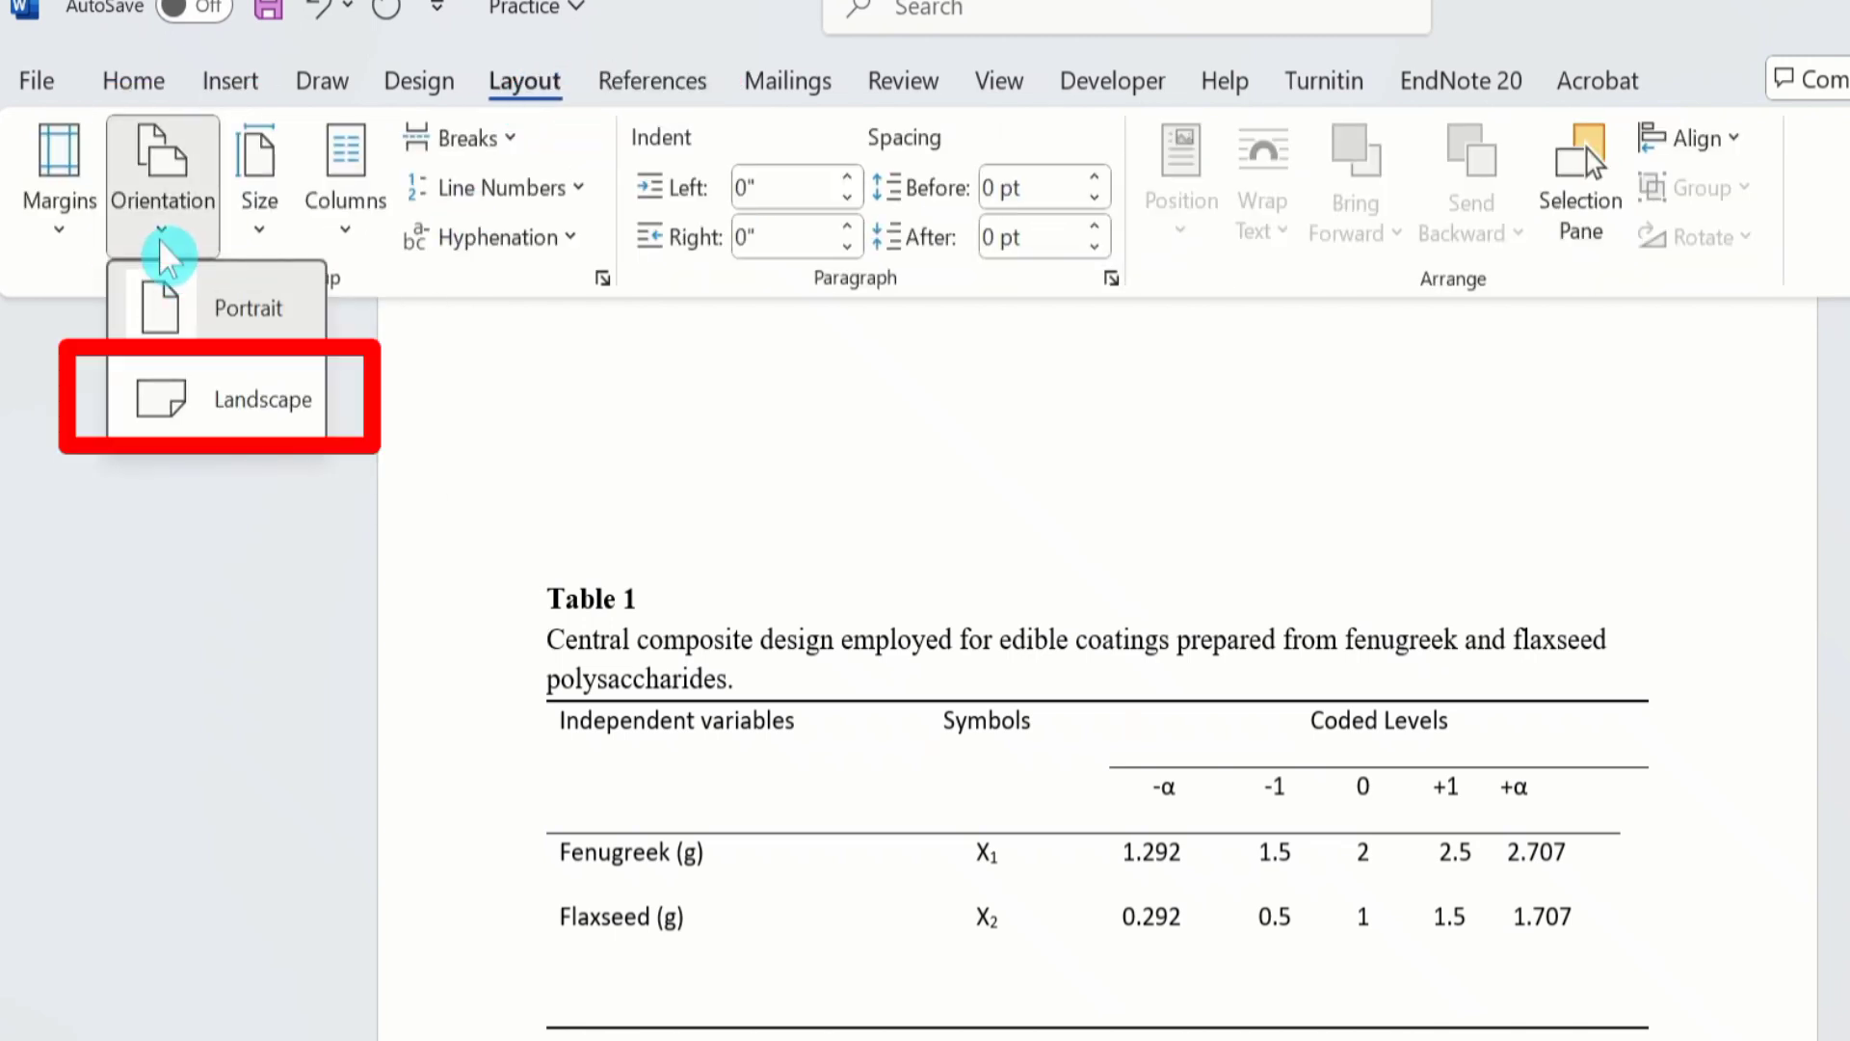
click(235, 408)
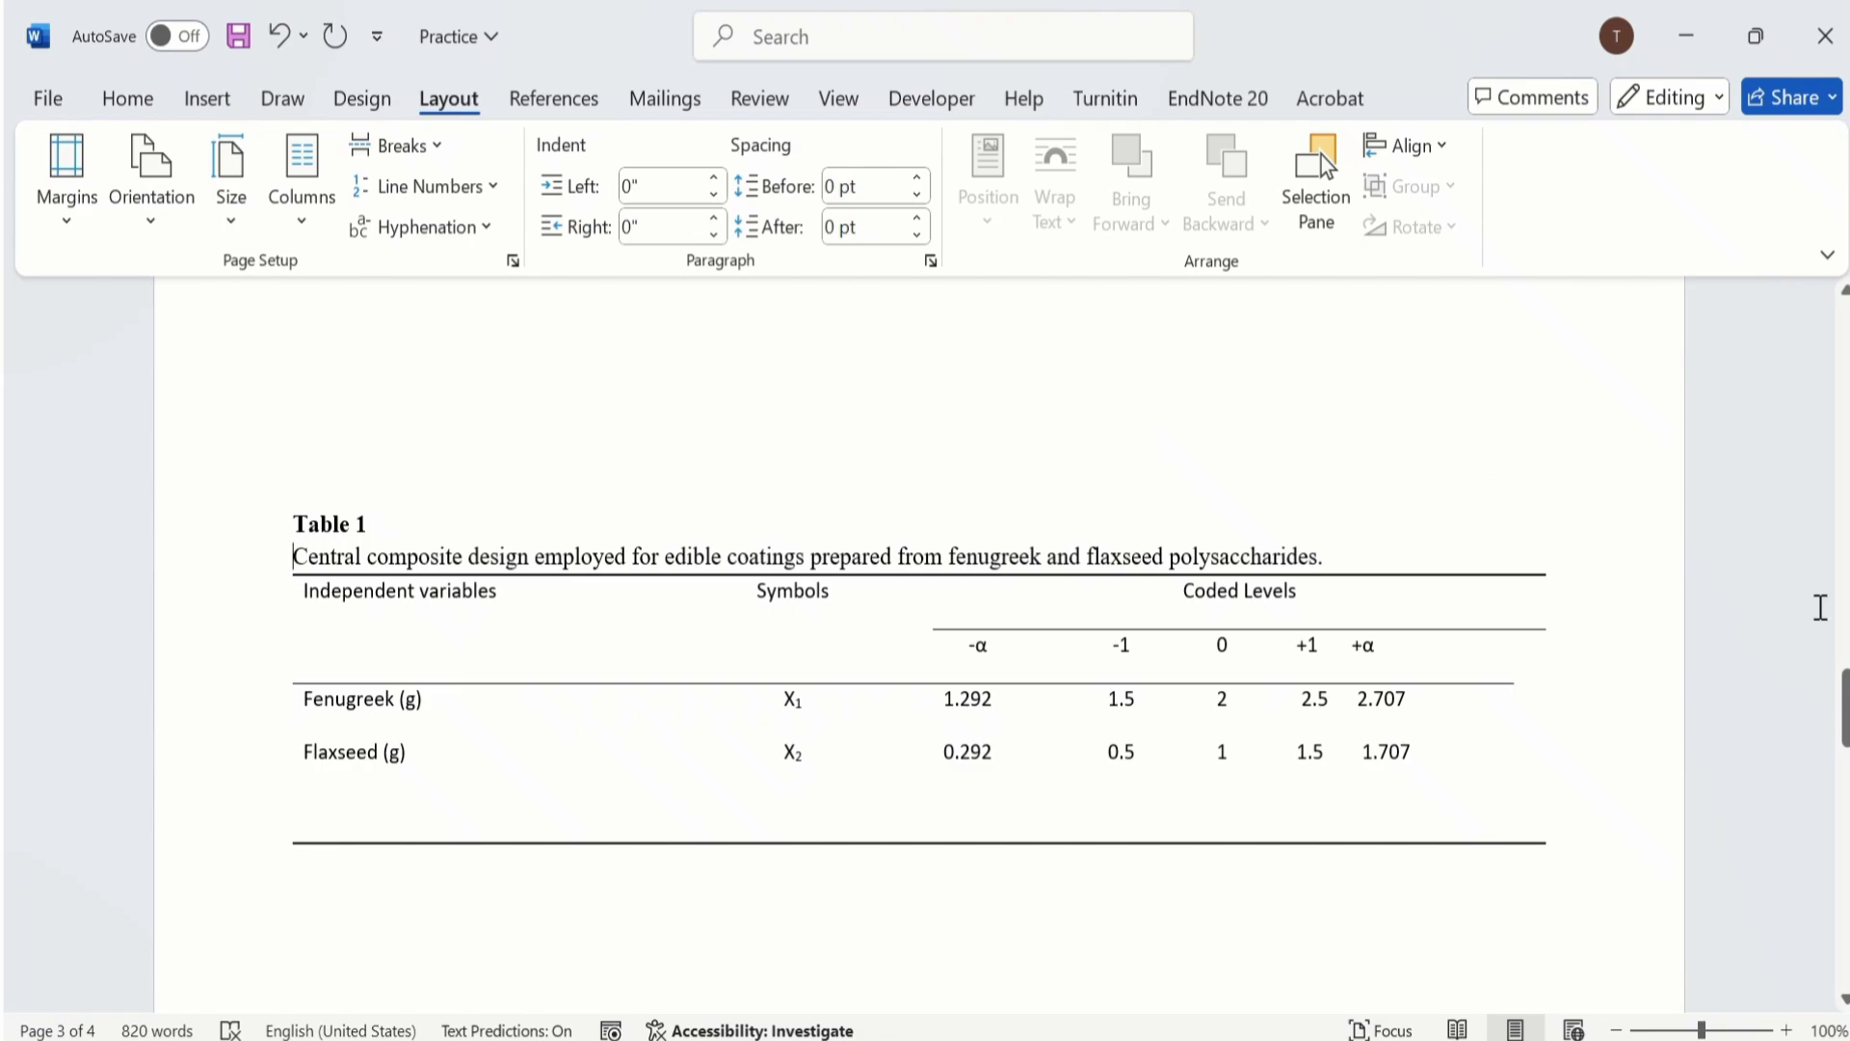
mouse_move(1845, 709)
mouse_down()
mouse_move(1829, 351)
mouse_move(1841, 858)
mouse_move(1840, 713)
mouse_up()
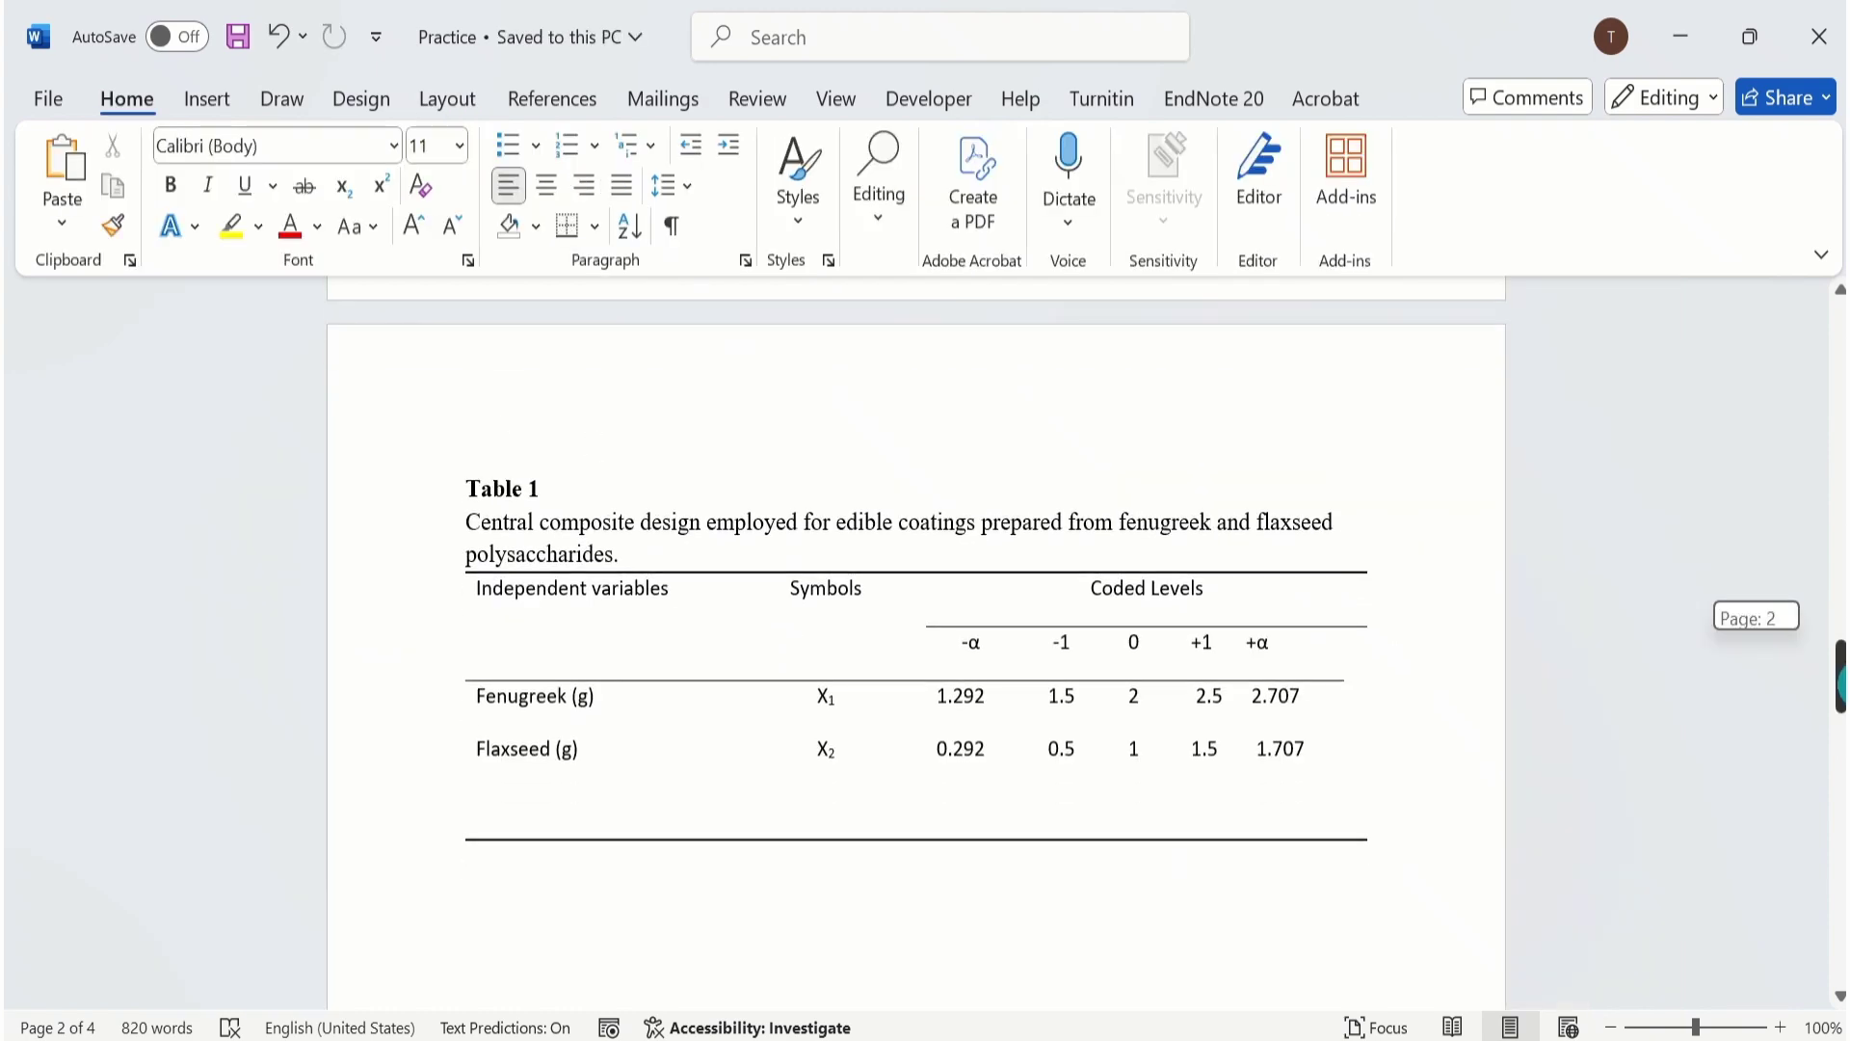
Select Table 1 with its title and caption and set its page to Landscape in Page Setup, applied to Selected text.
drag(1840, 674, 1841, 688)
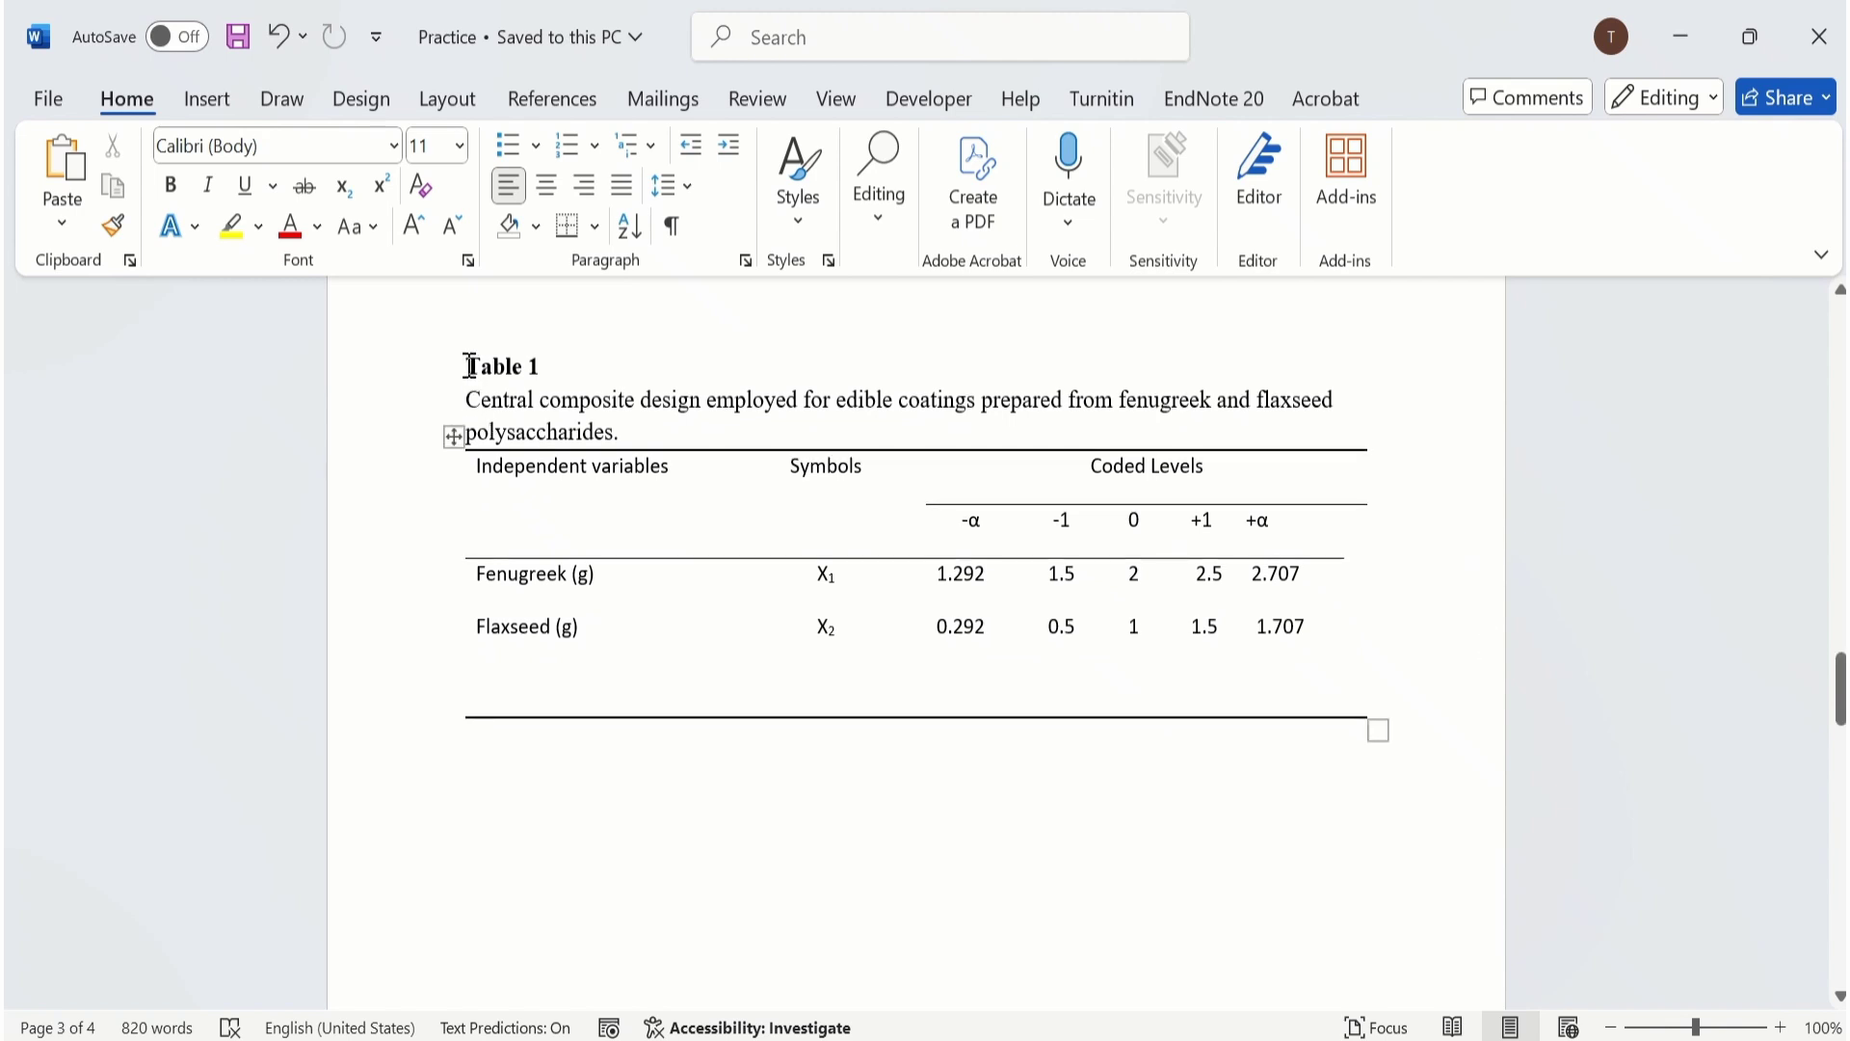
drag(469, 365, 1348, 714)
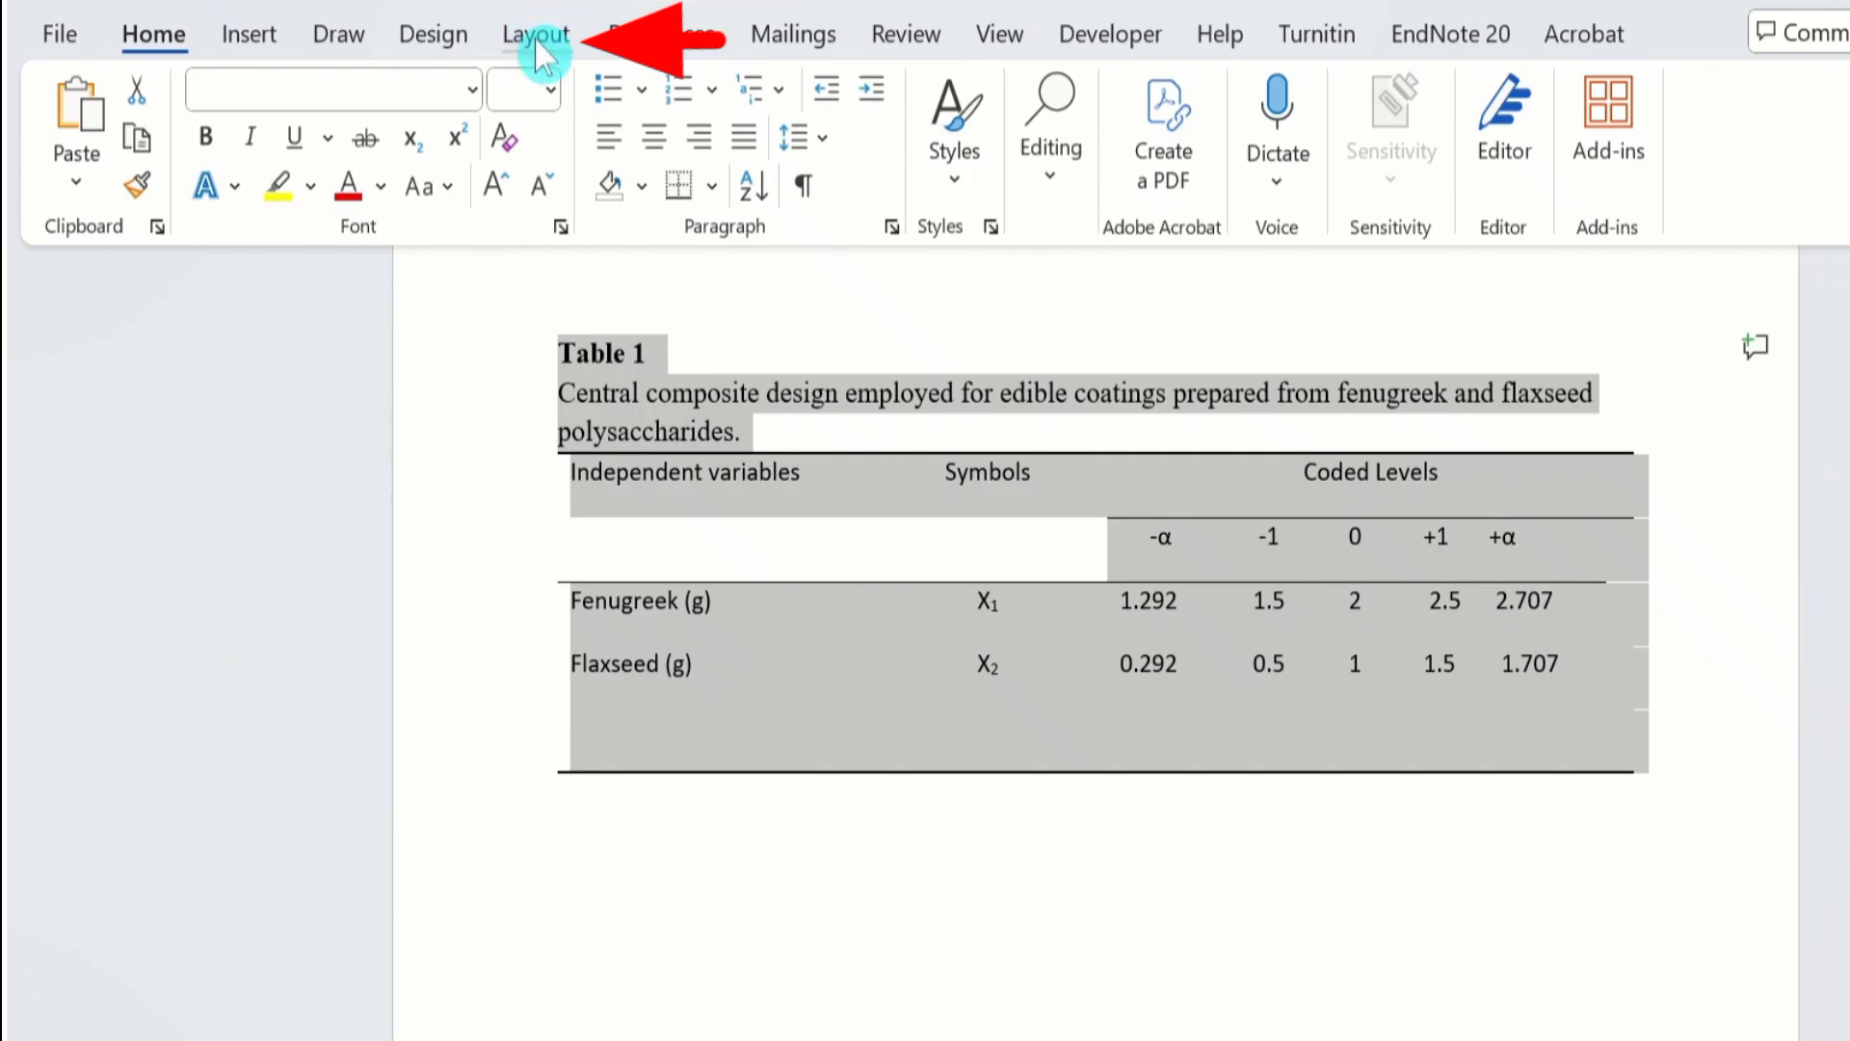
click(536, 37)
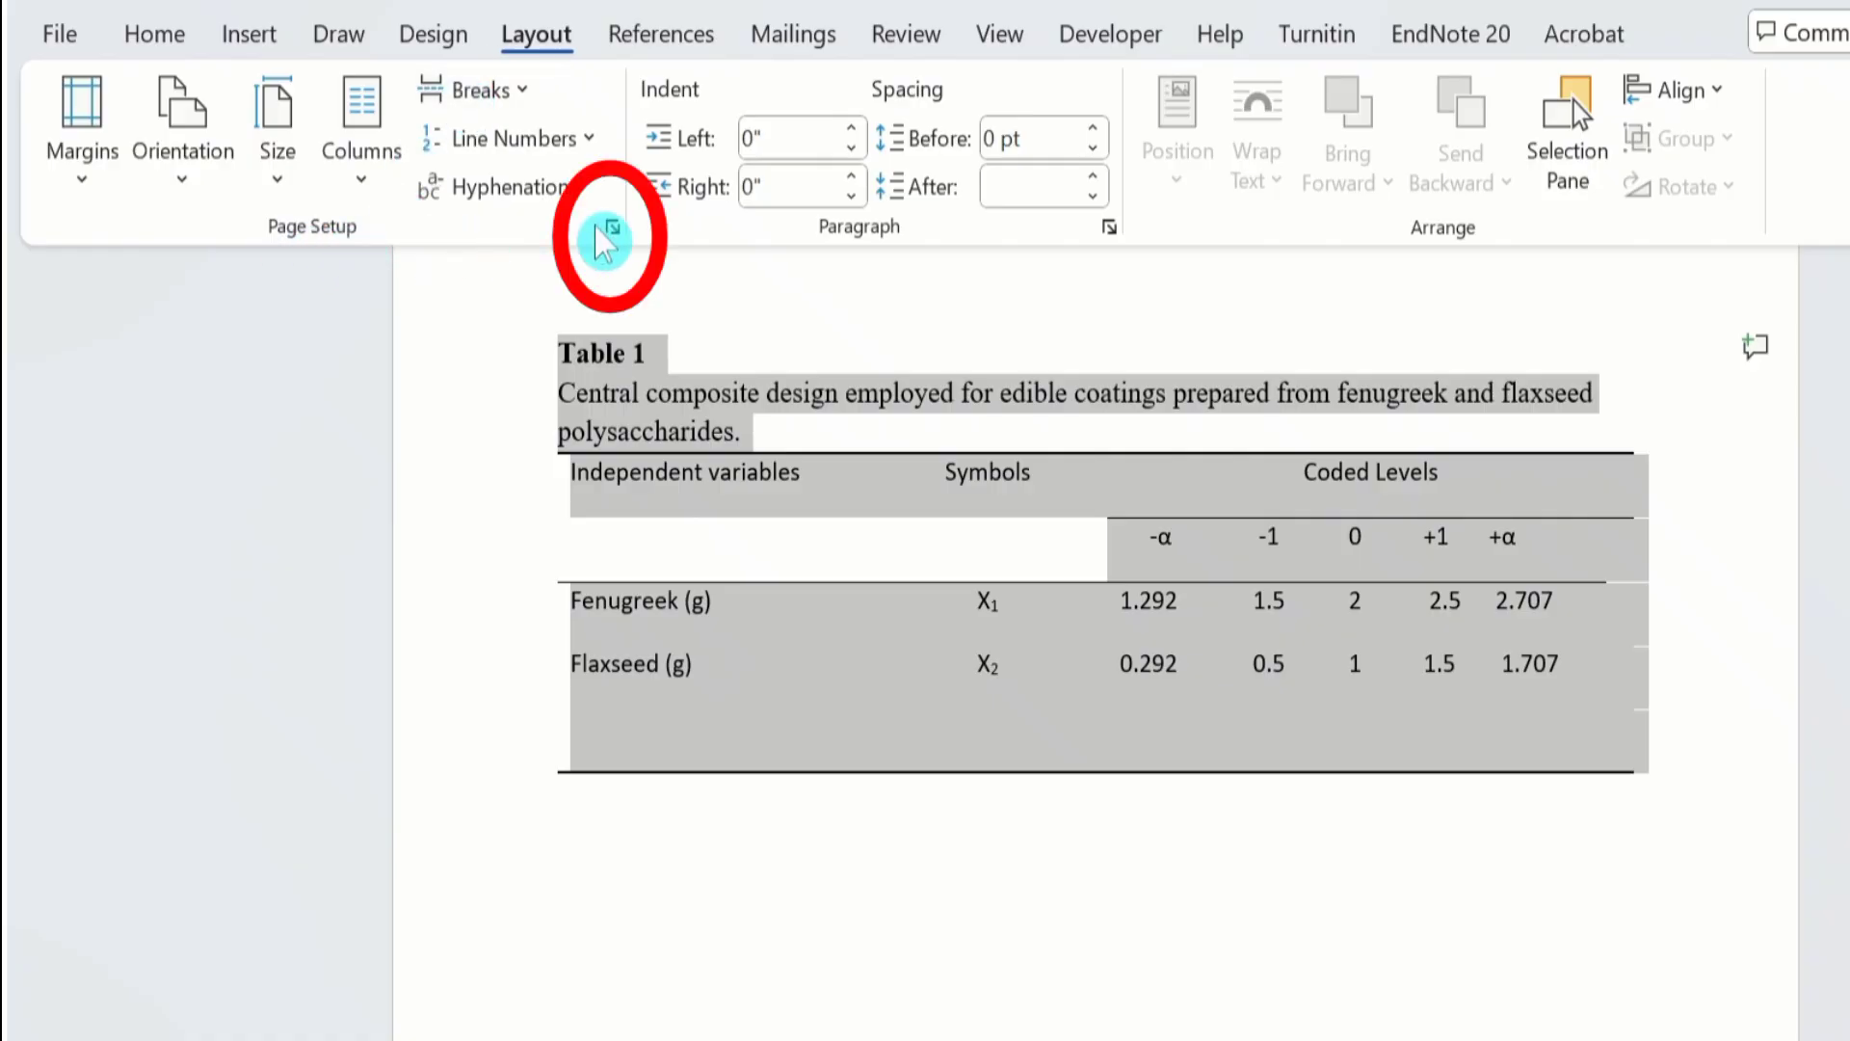
click(613, 228)
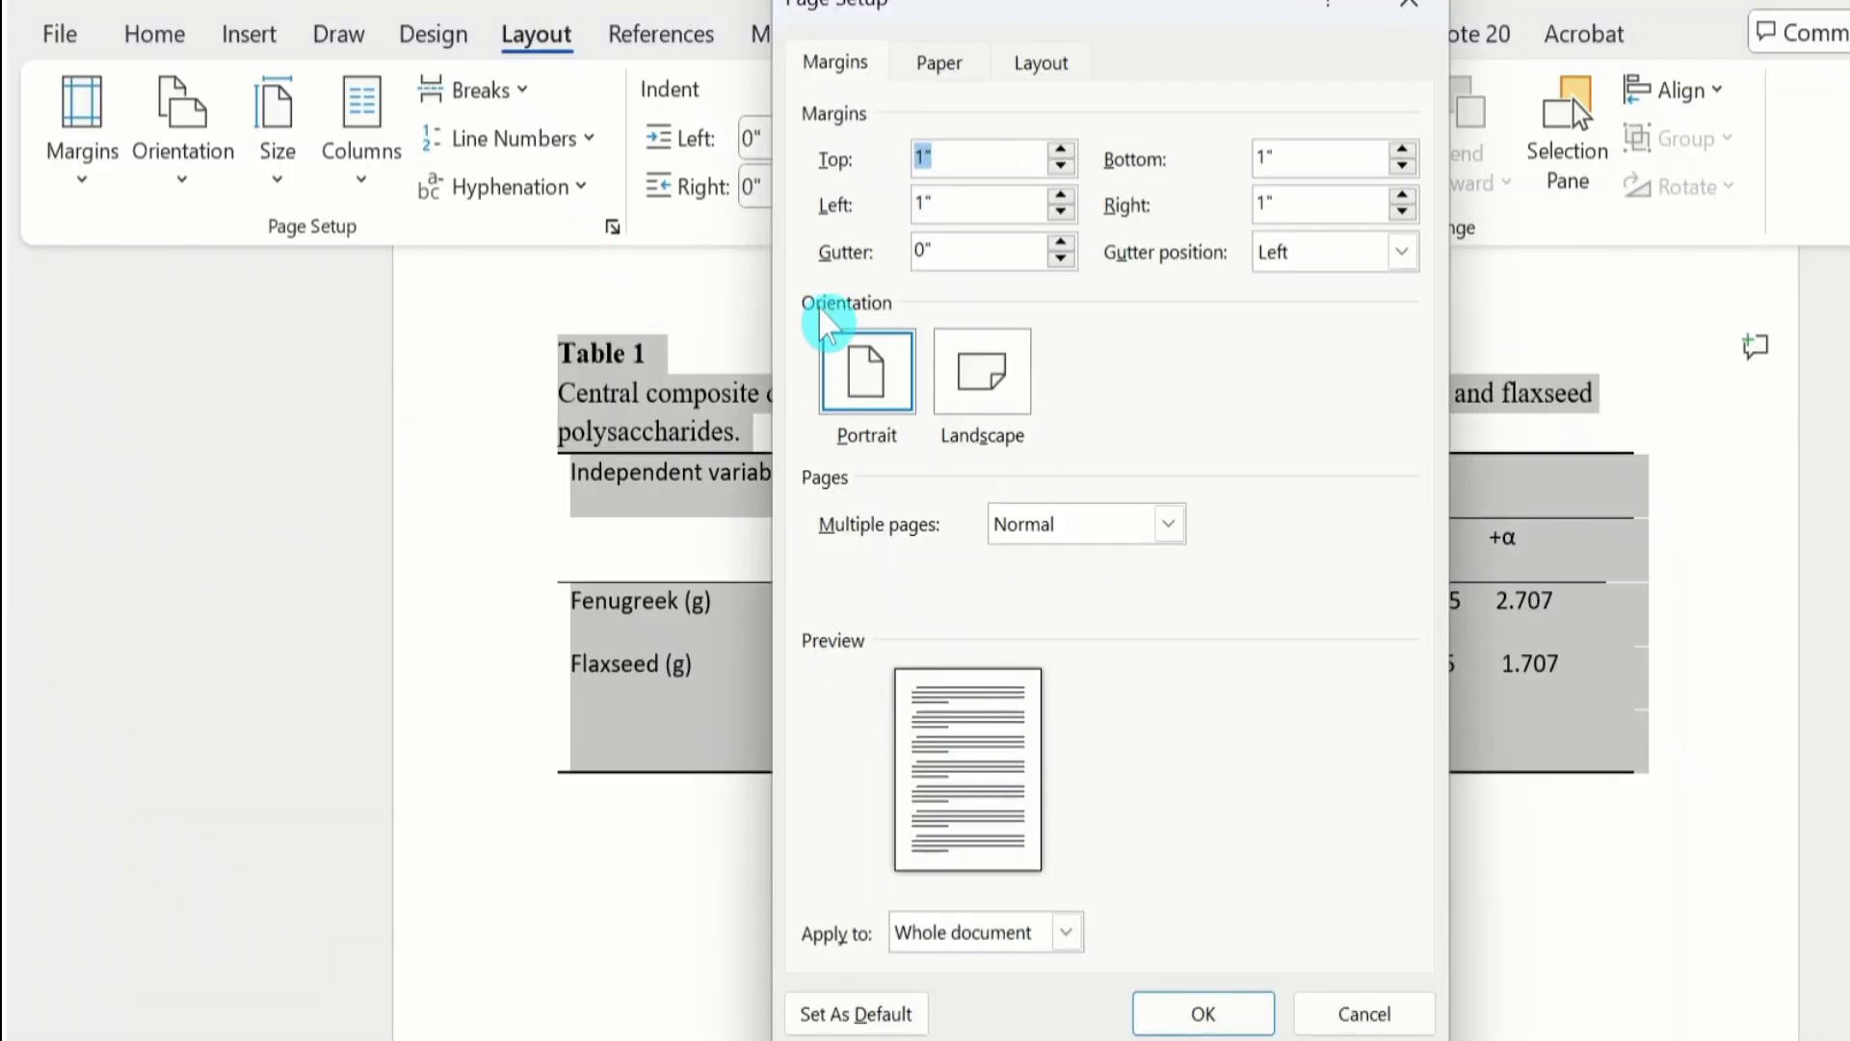
click(982, 390)
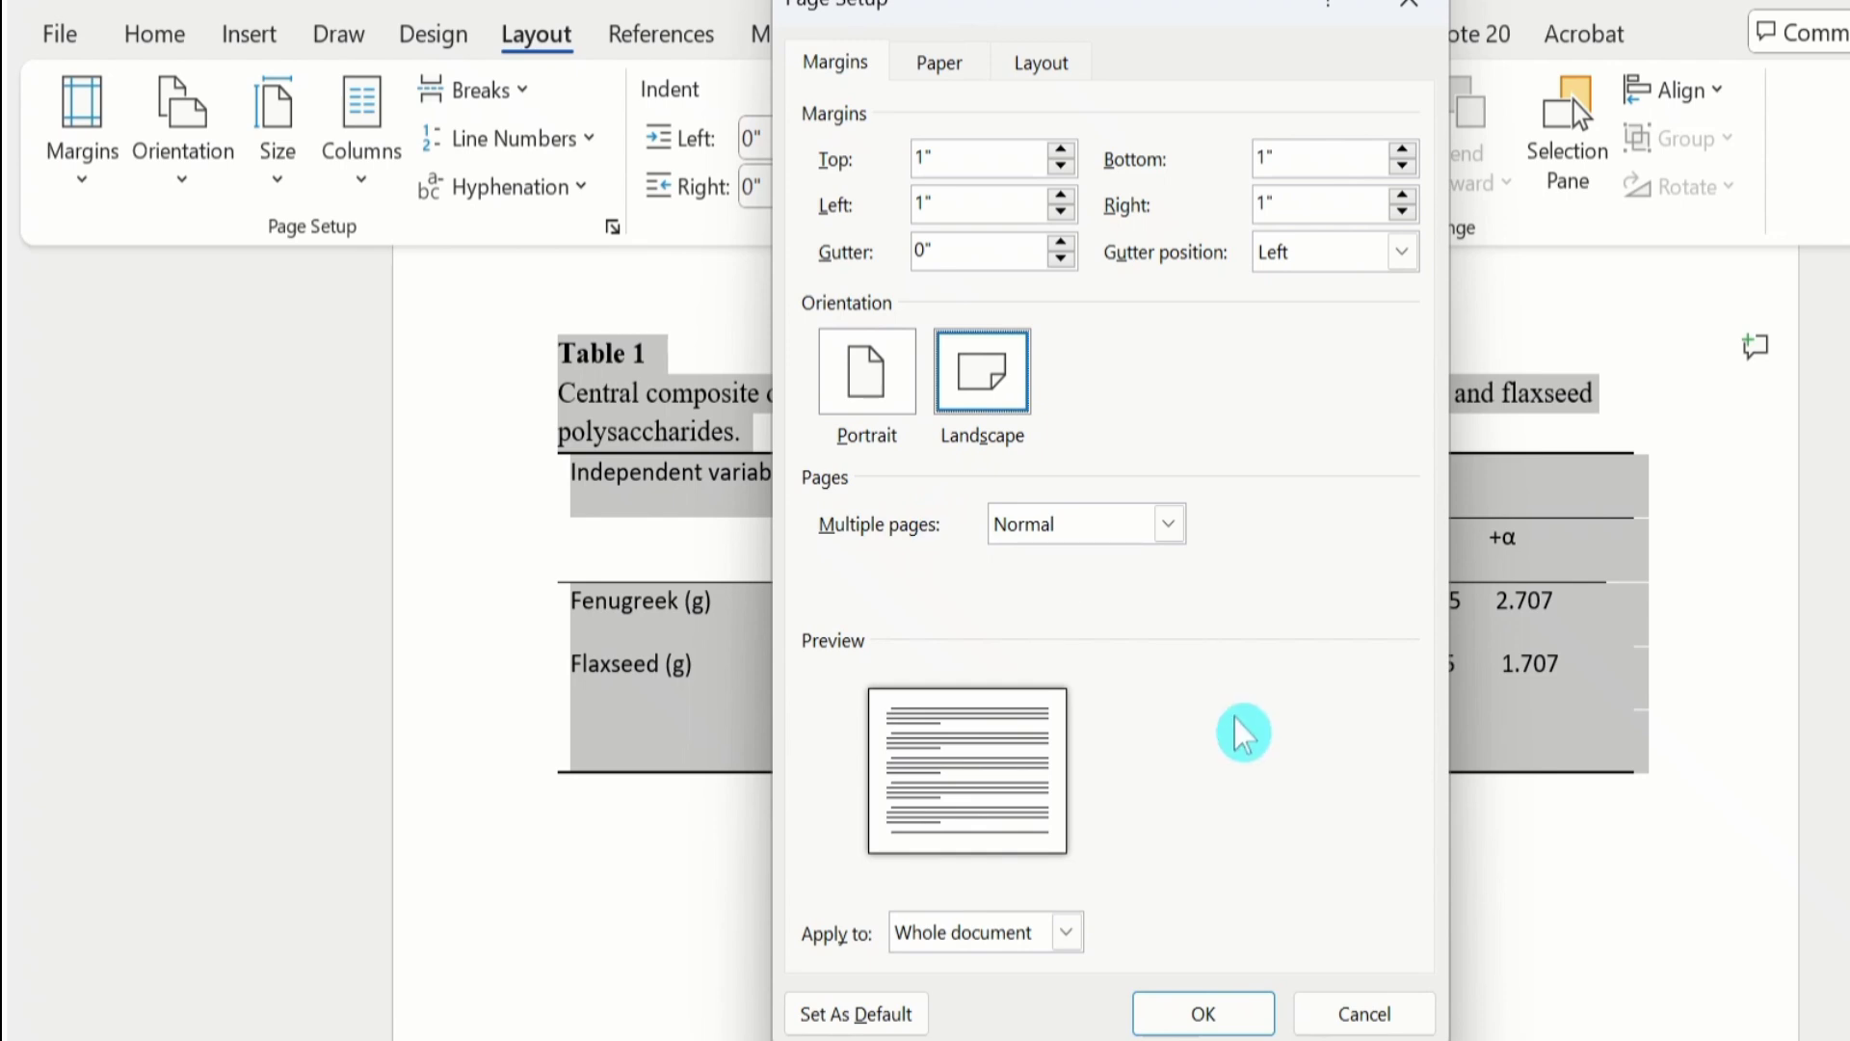
click(1069, 932)
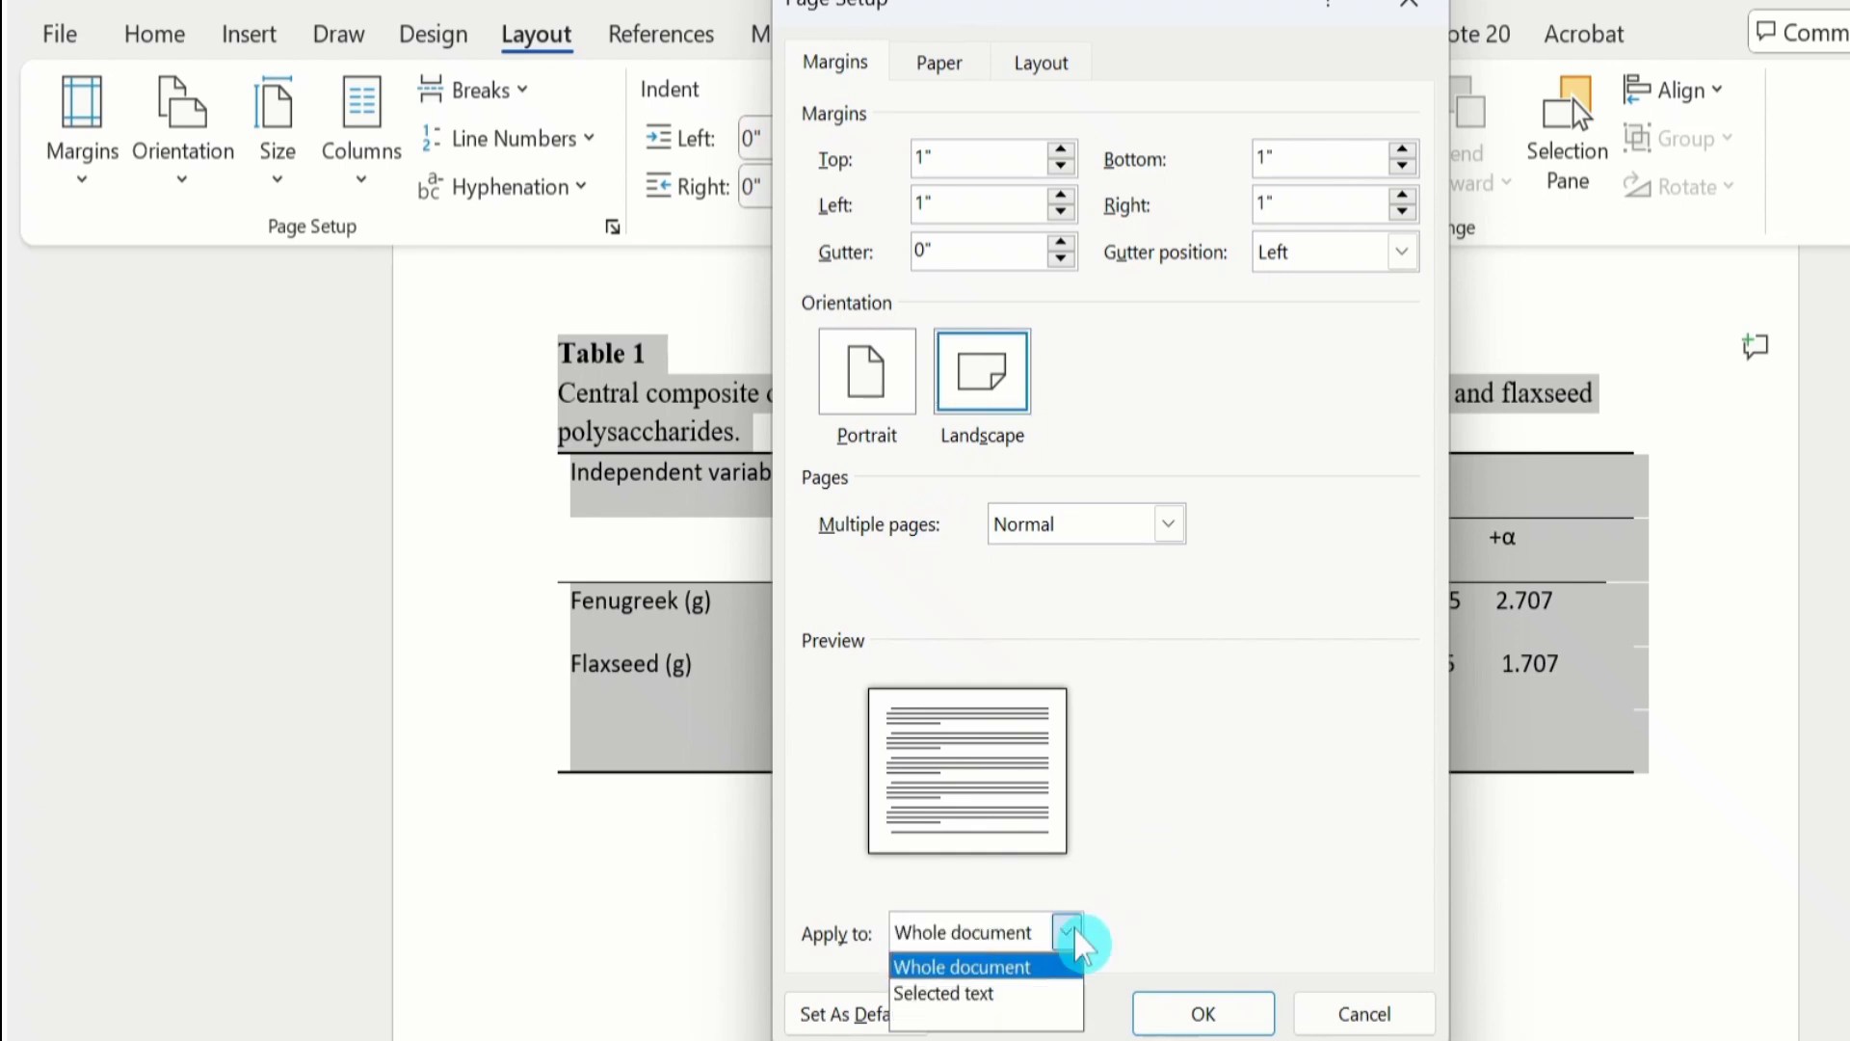
click(1041, 991)
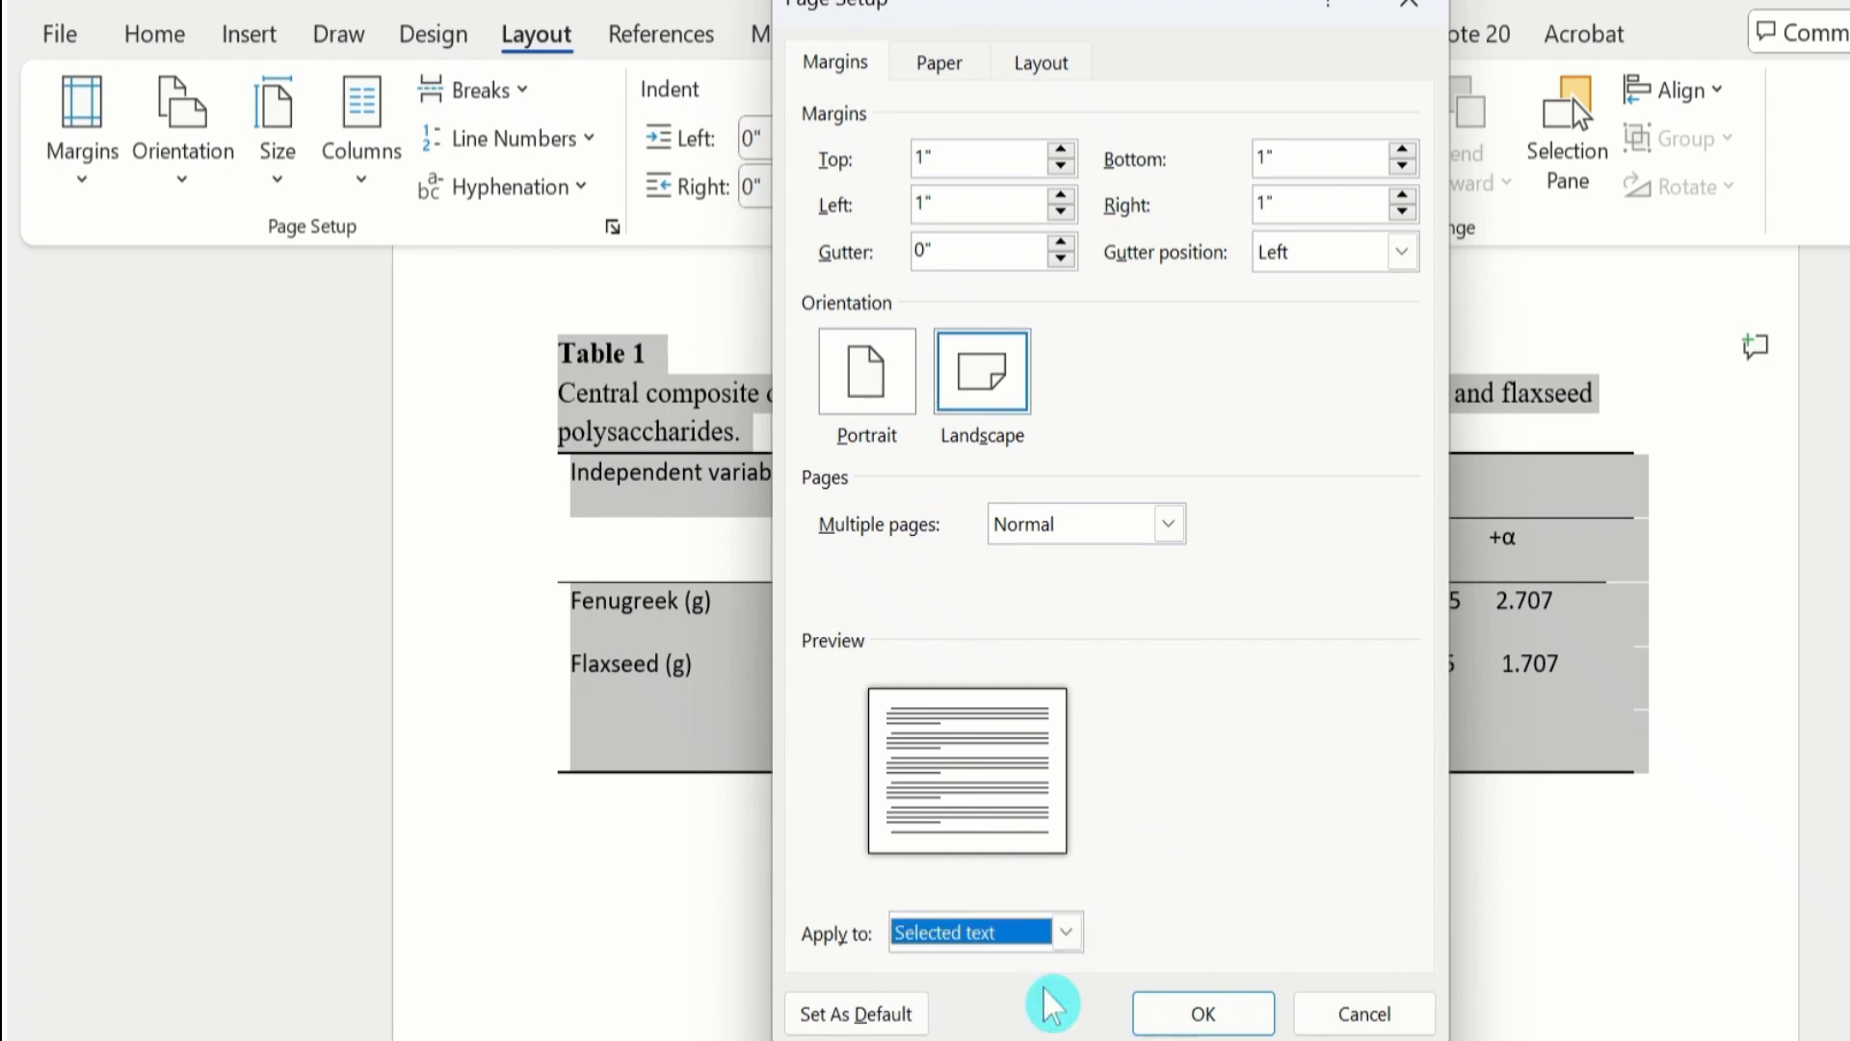
click(1216, 1010)
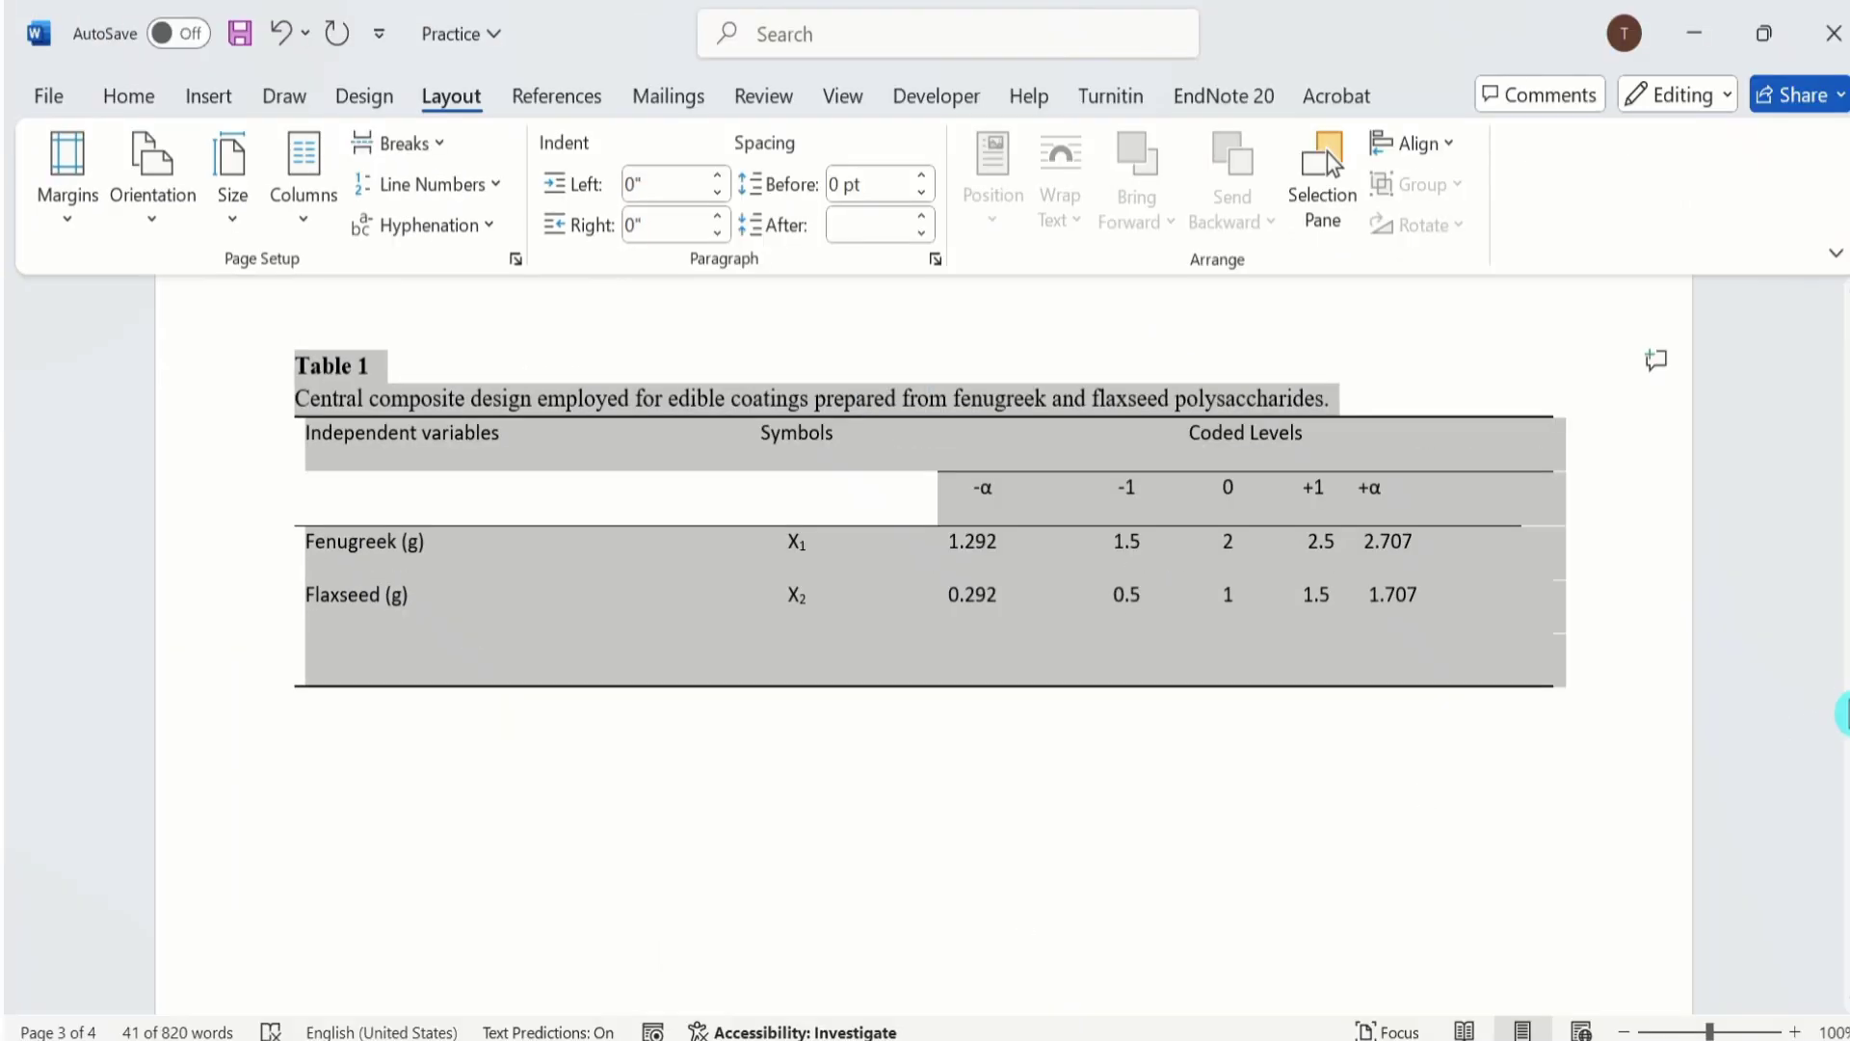
From just before the Table 1 title, set the page orientation to Landscape in Page Setup, applied to This point forward.
mouse_move(1846, 713)
mouse_down()
mouse_move(1841, 342)
mouse_move(1845, 713)
mouse_move(1845, 690)
mouse_up()
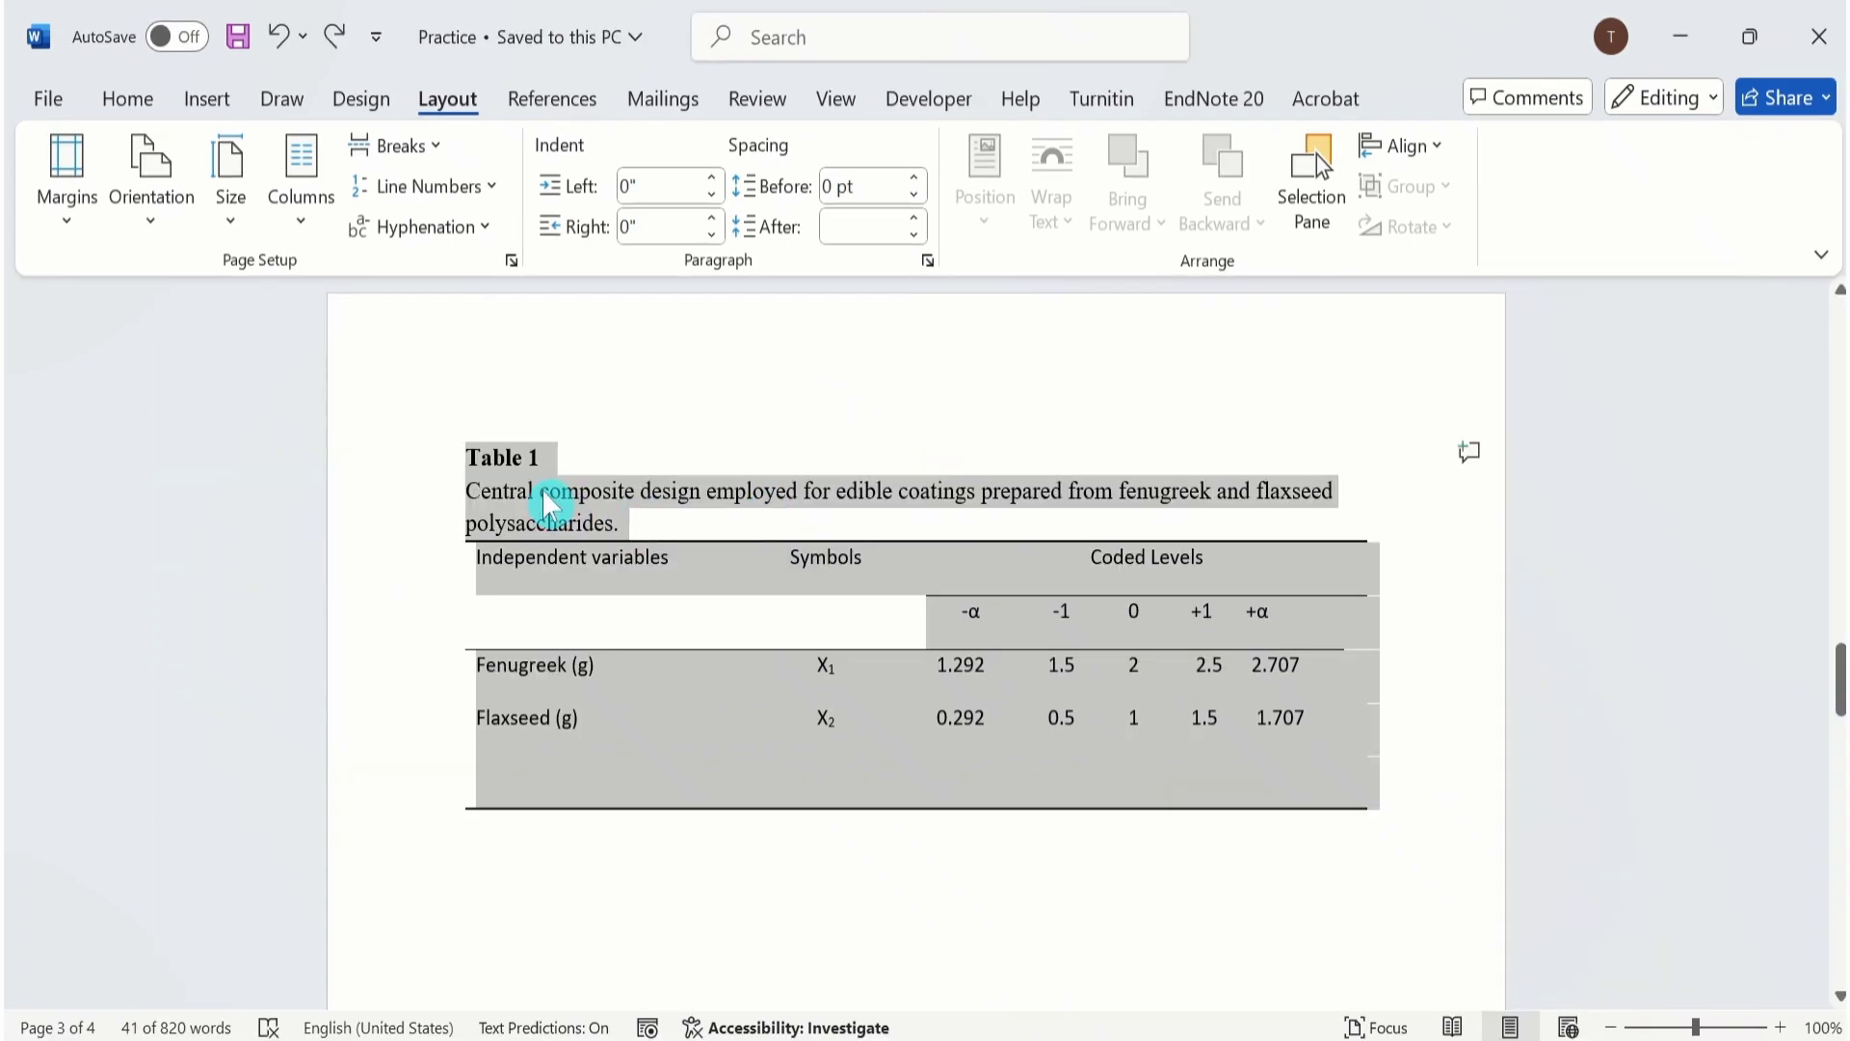
click(547, 503)
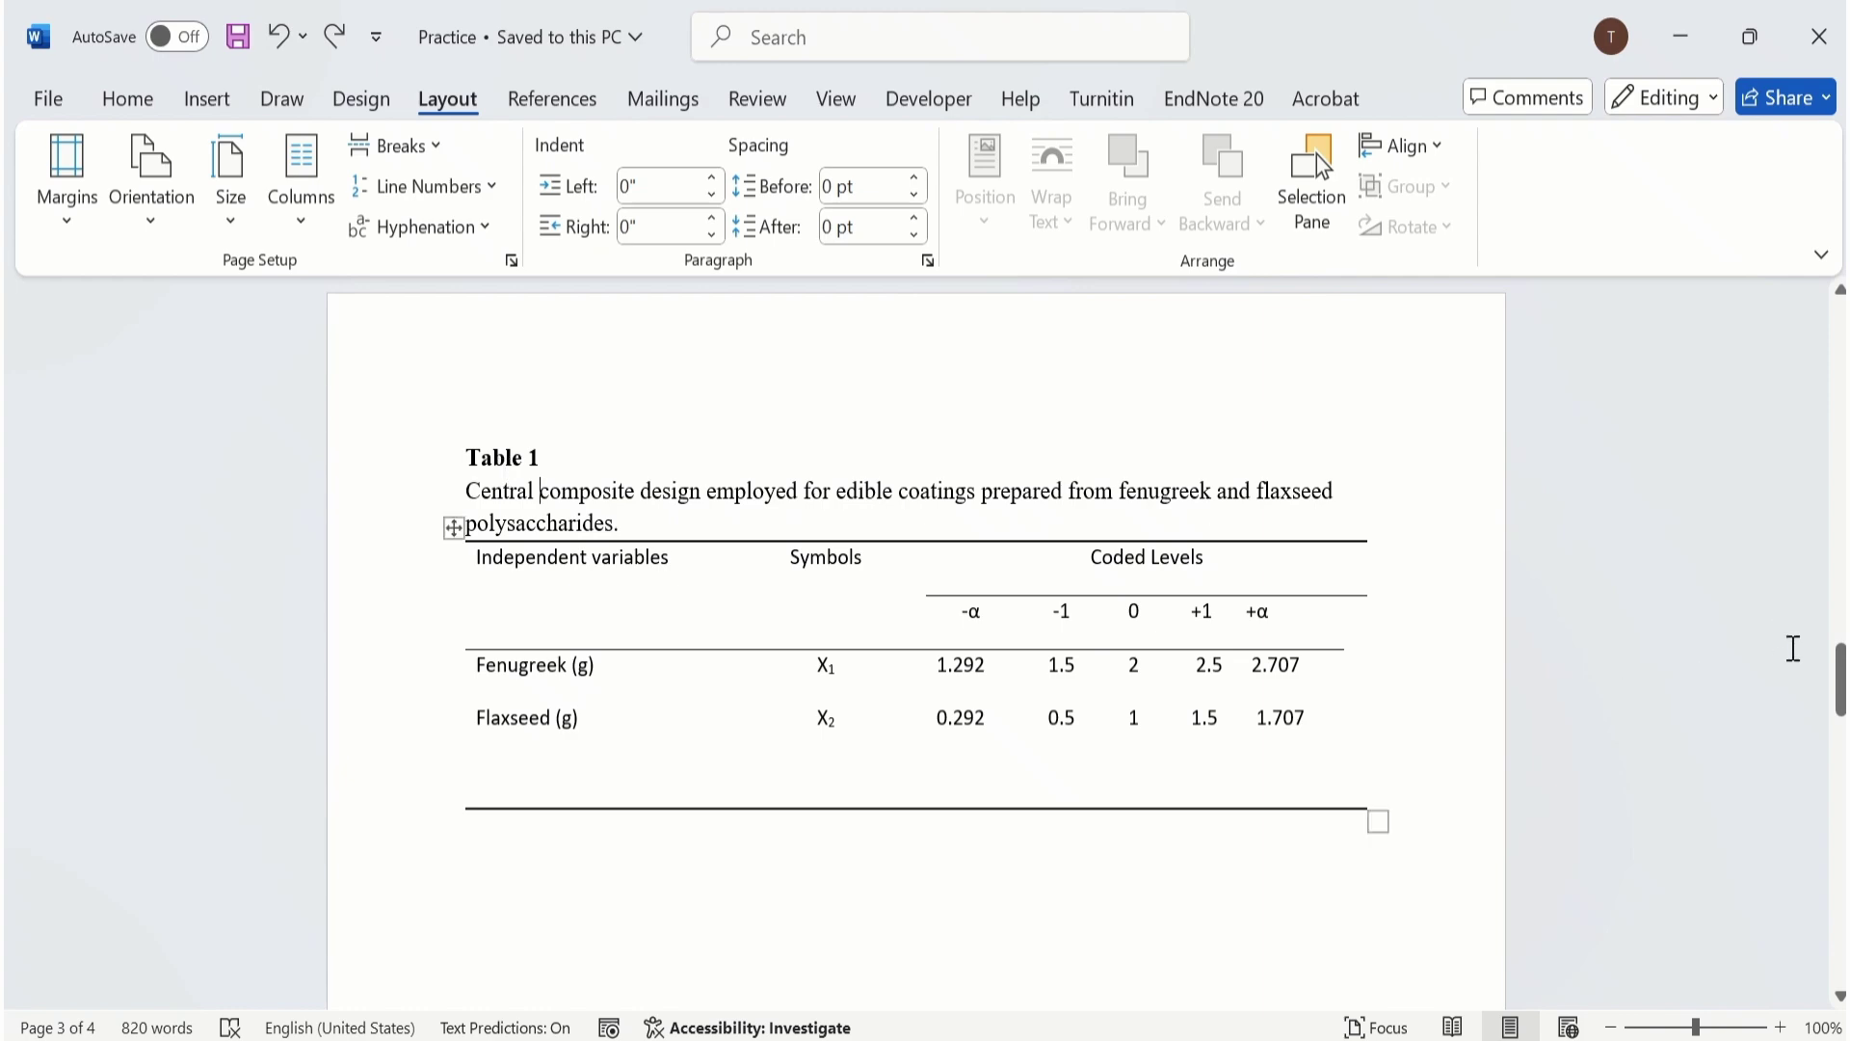
click(1839, 676)
mouse_move(1839, 675)
mouse_down()
mouse_move(1838, 813)
mouse_move(1828, 529)
mouse_move(1838, 686)
mouse_up()
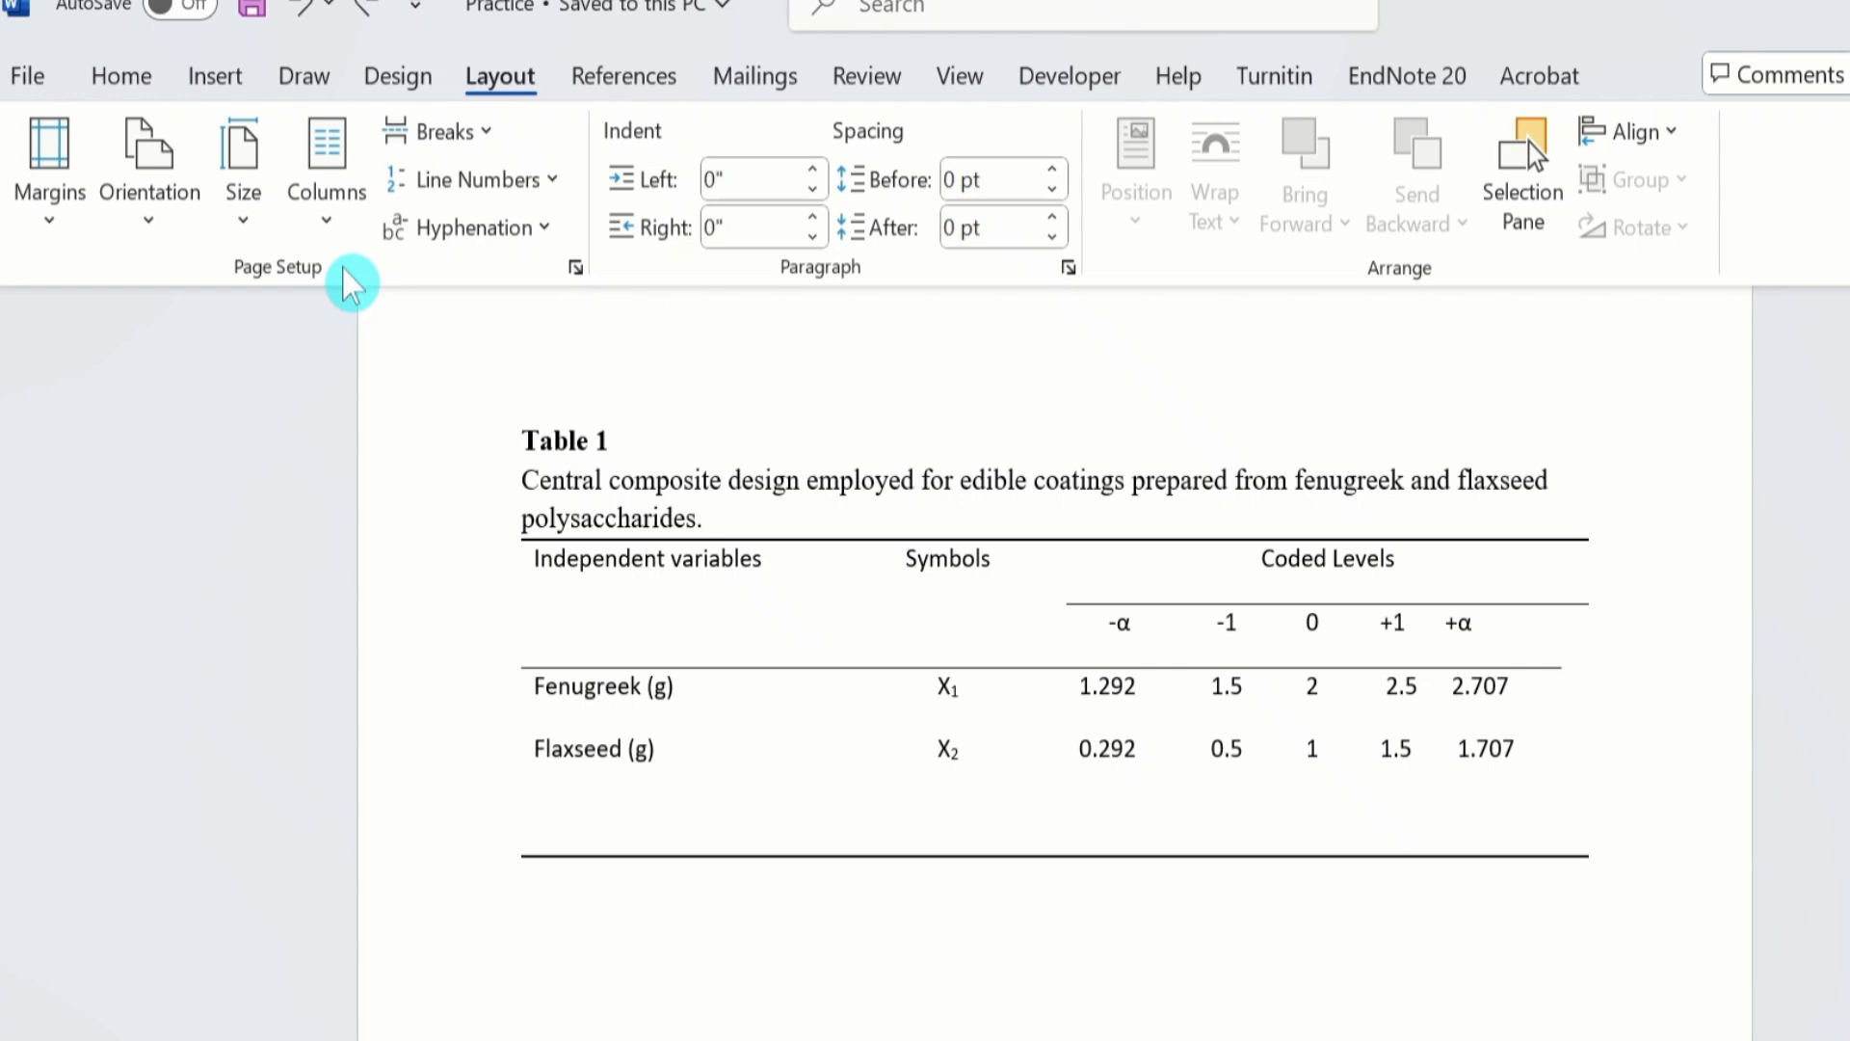
click(571, 270)
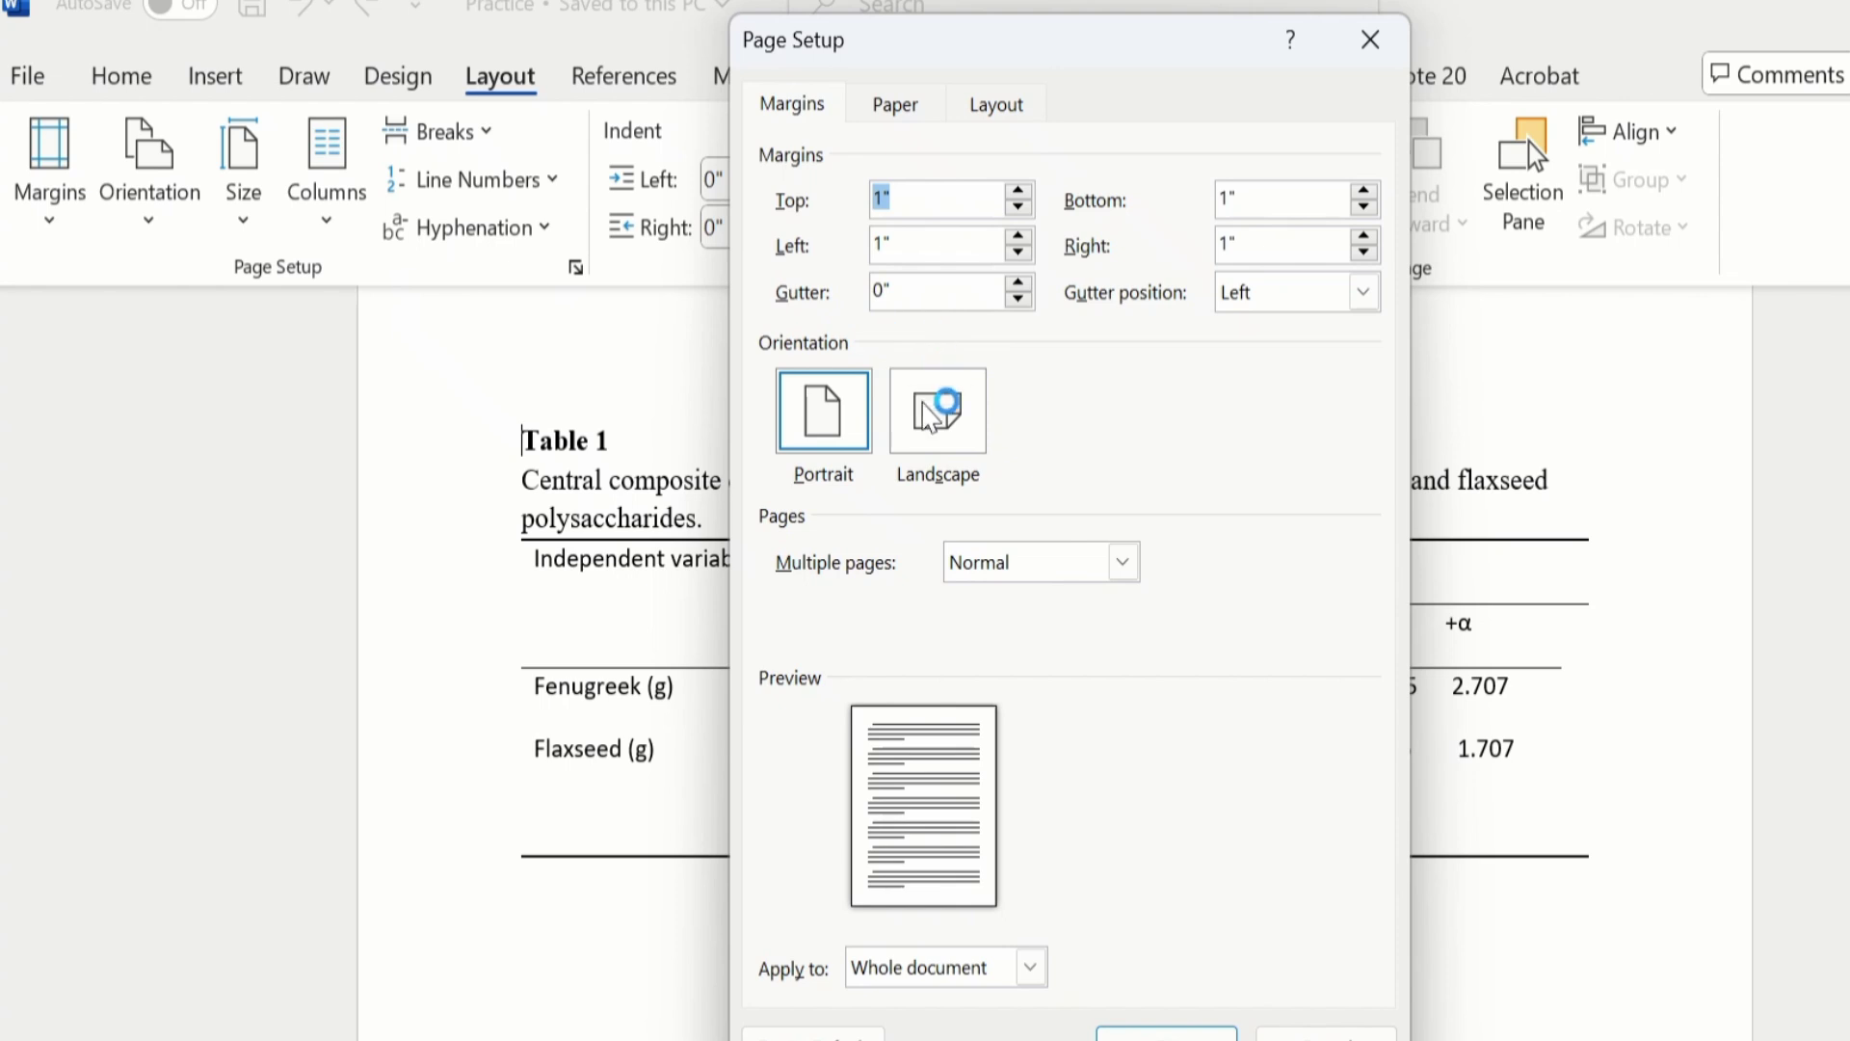
click(928, 417)
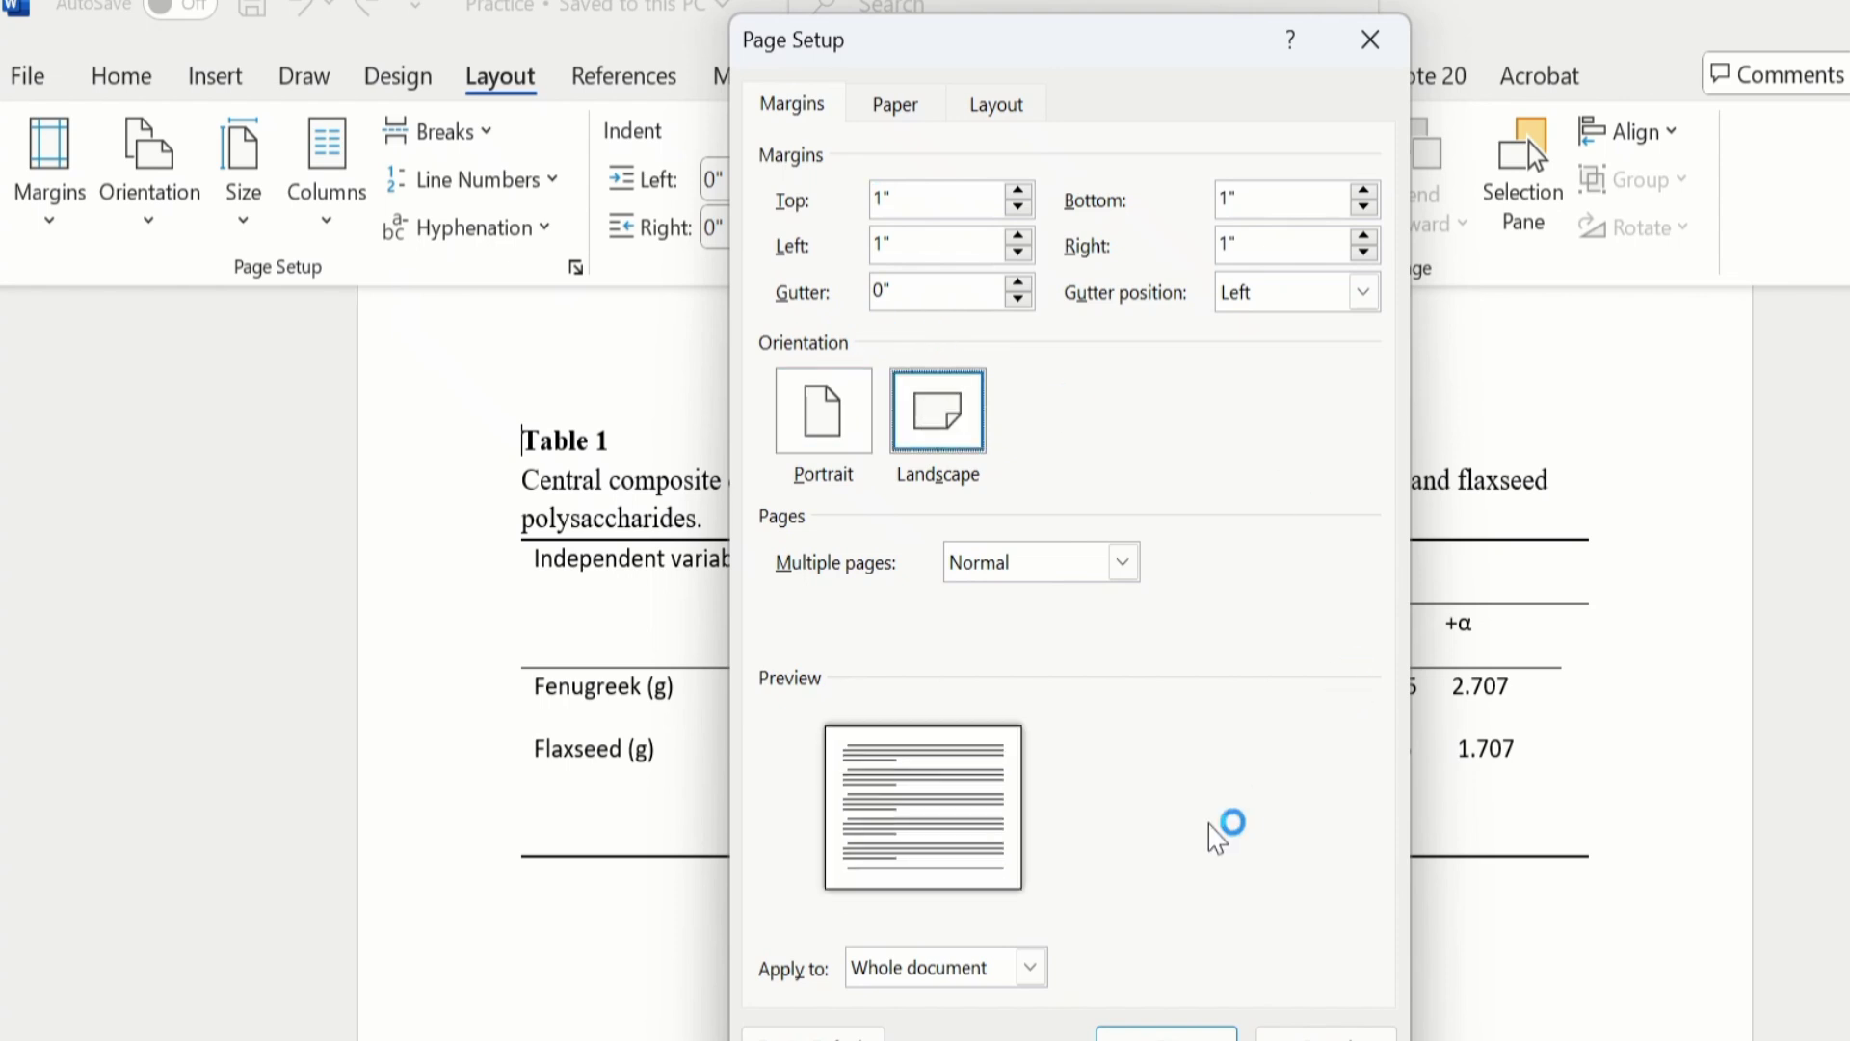
click(1032, 967)
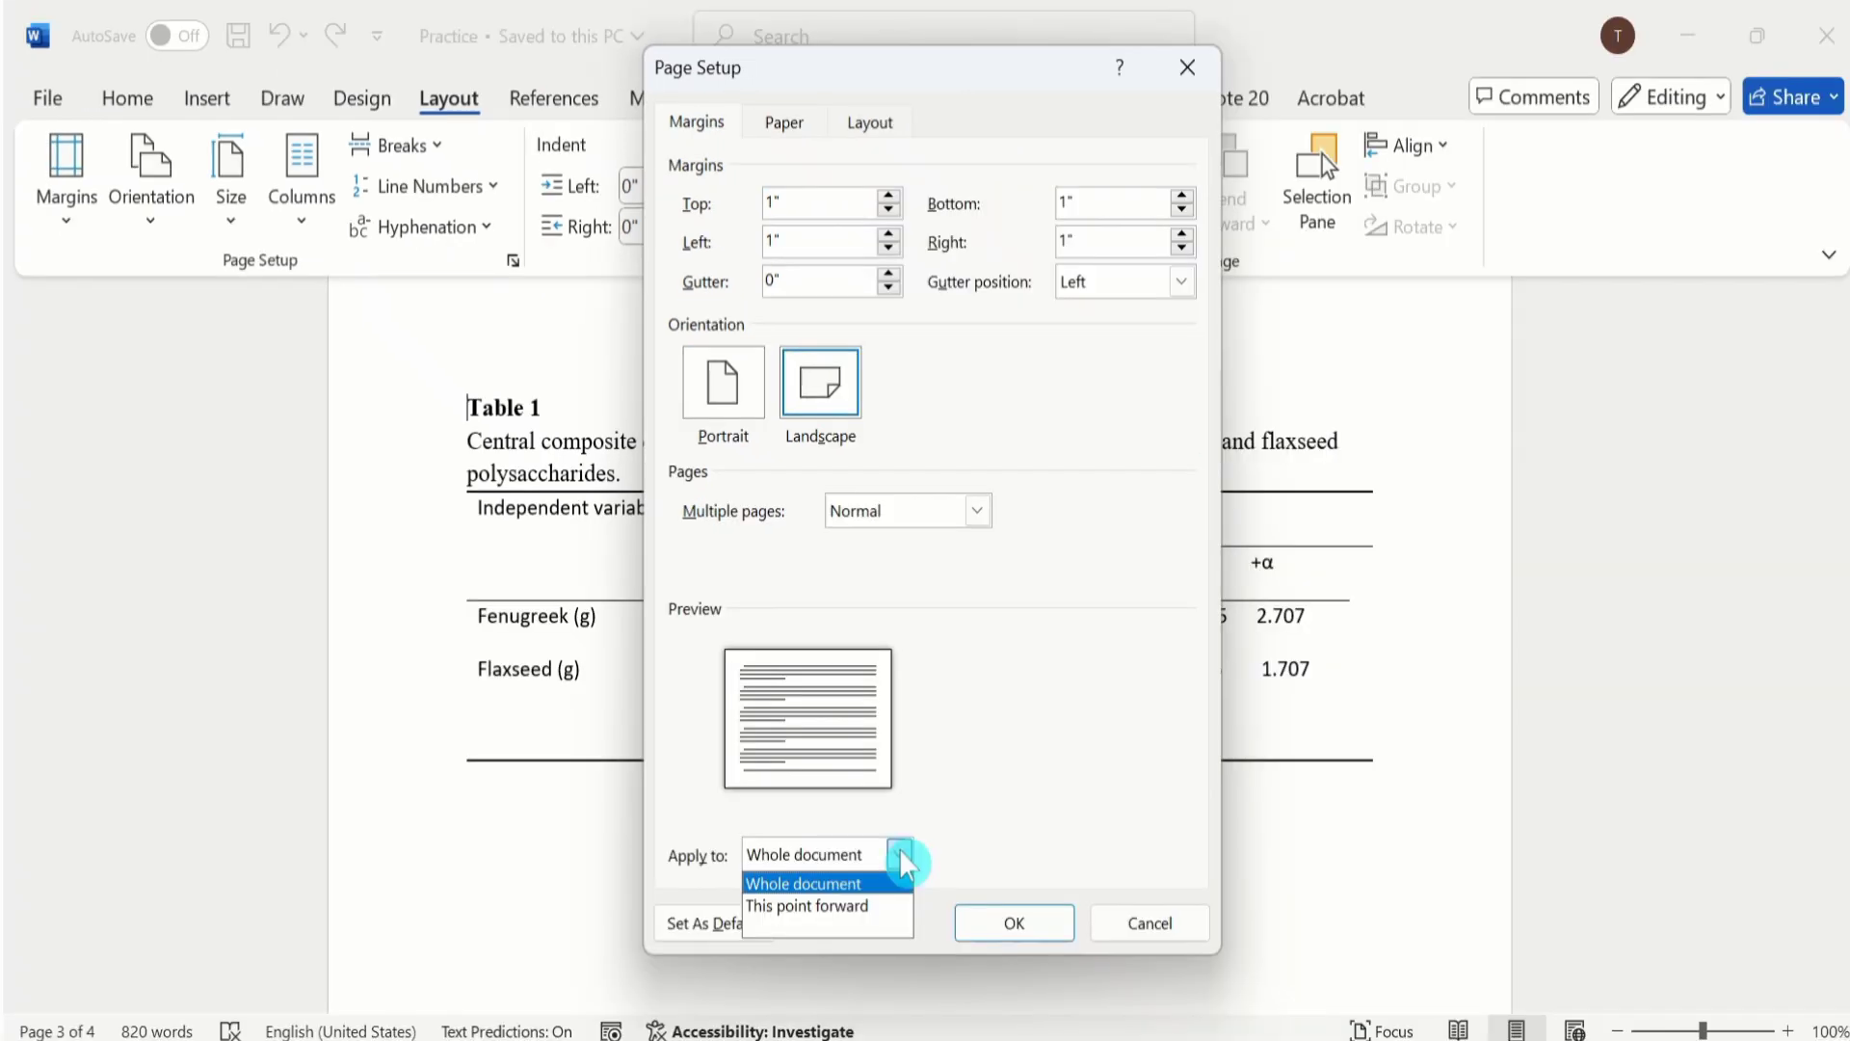
click(864, 906)
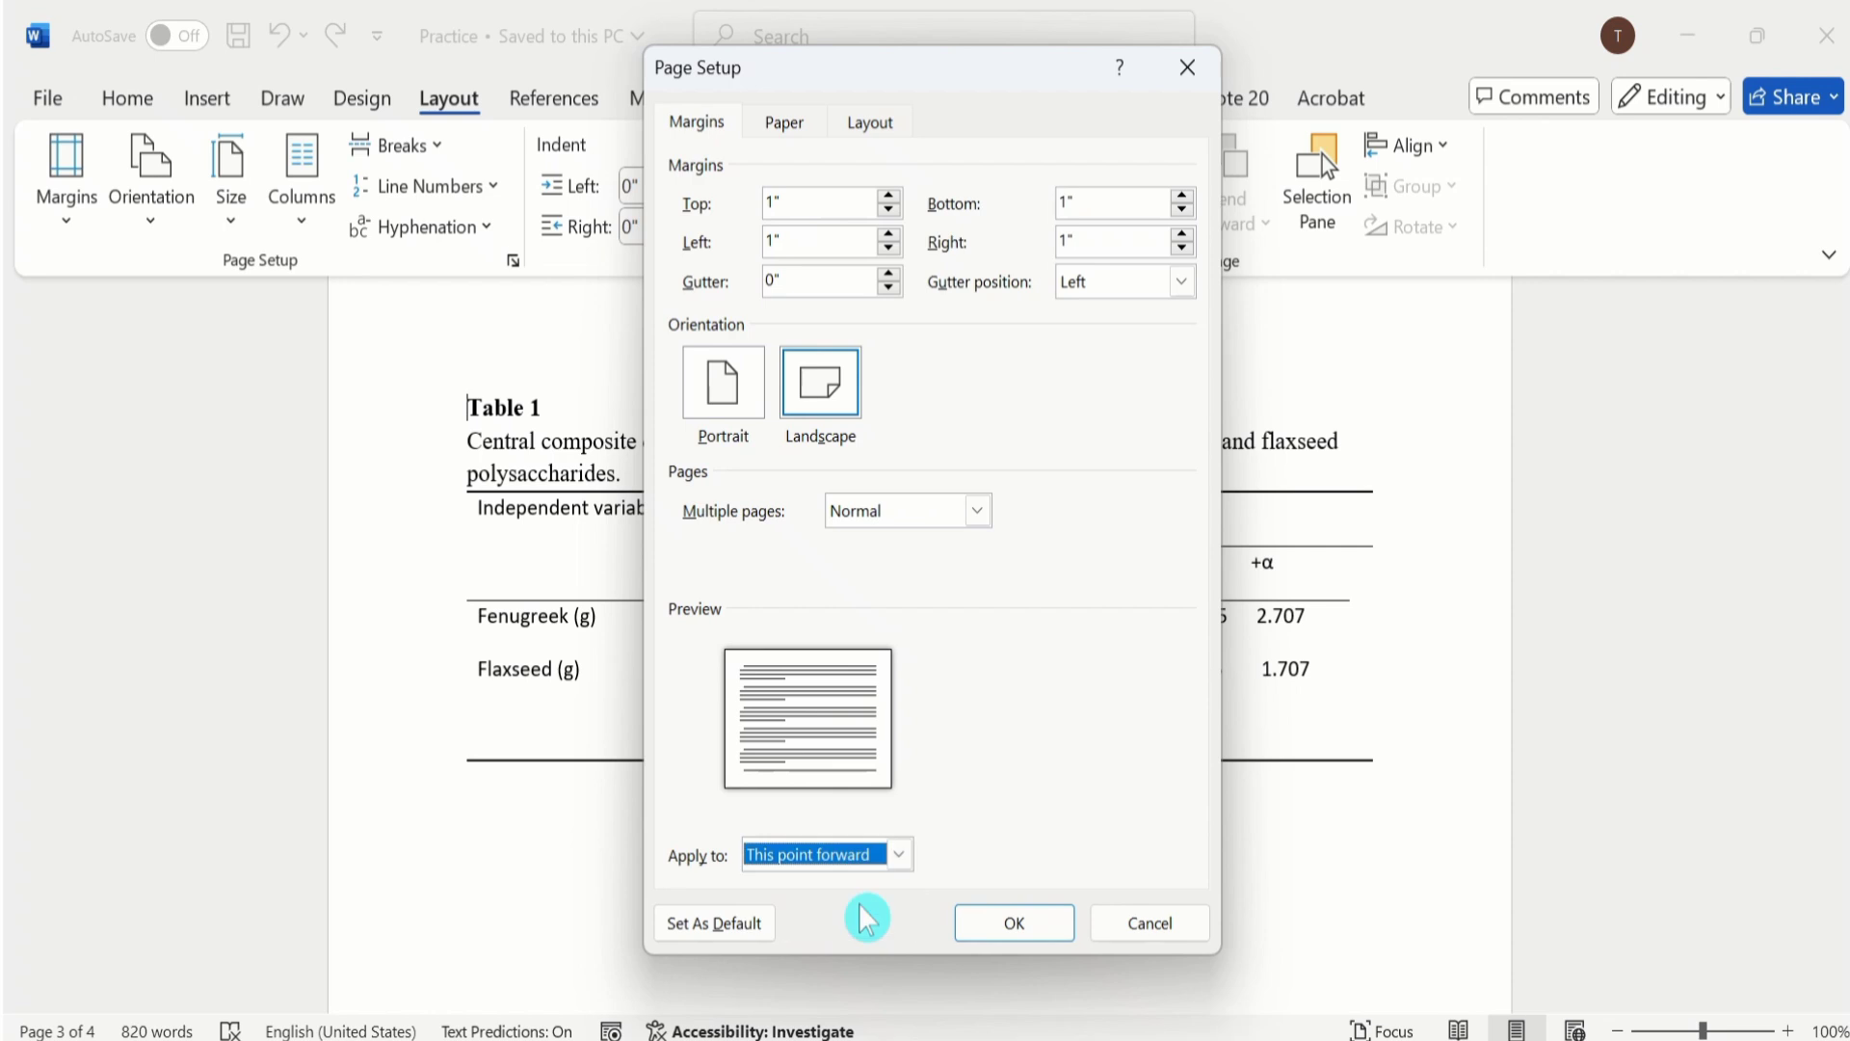
click(1022, 921)
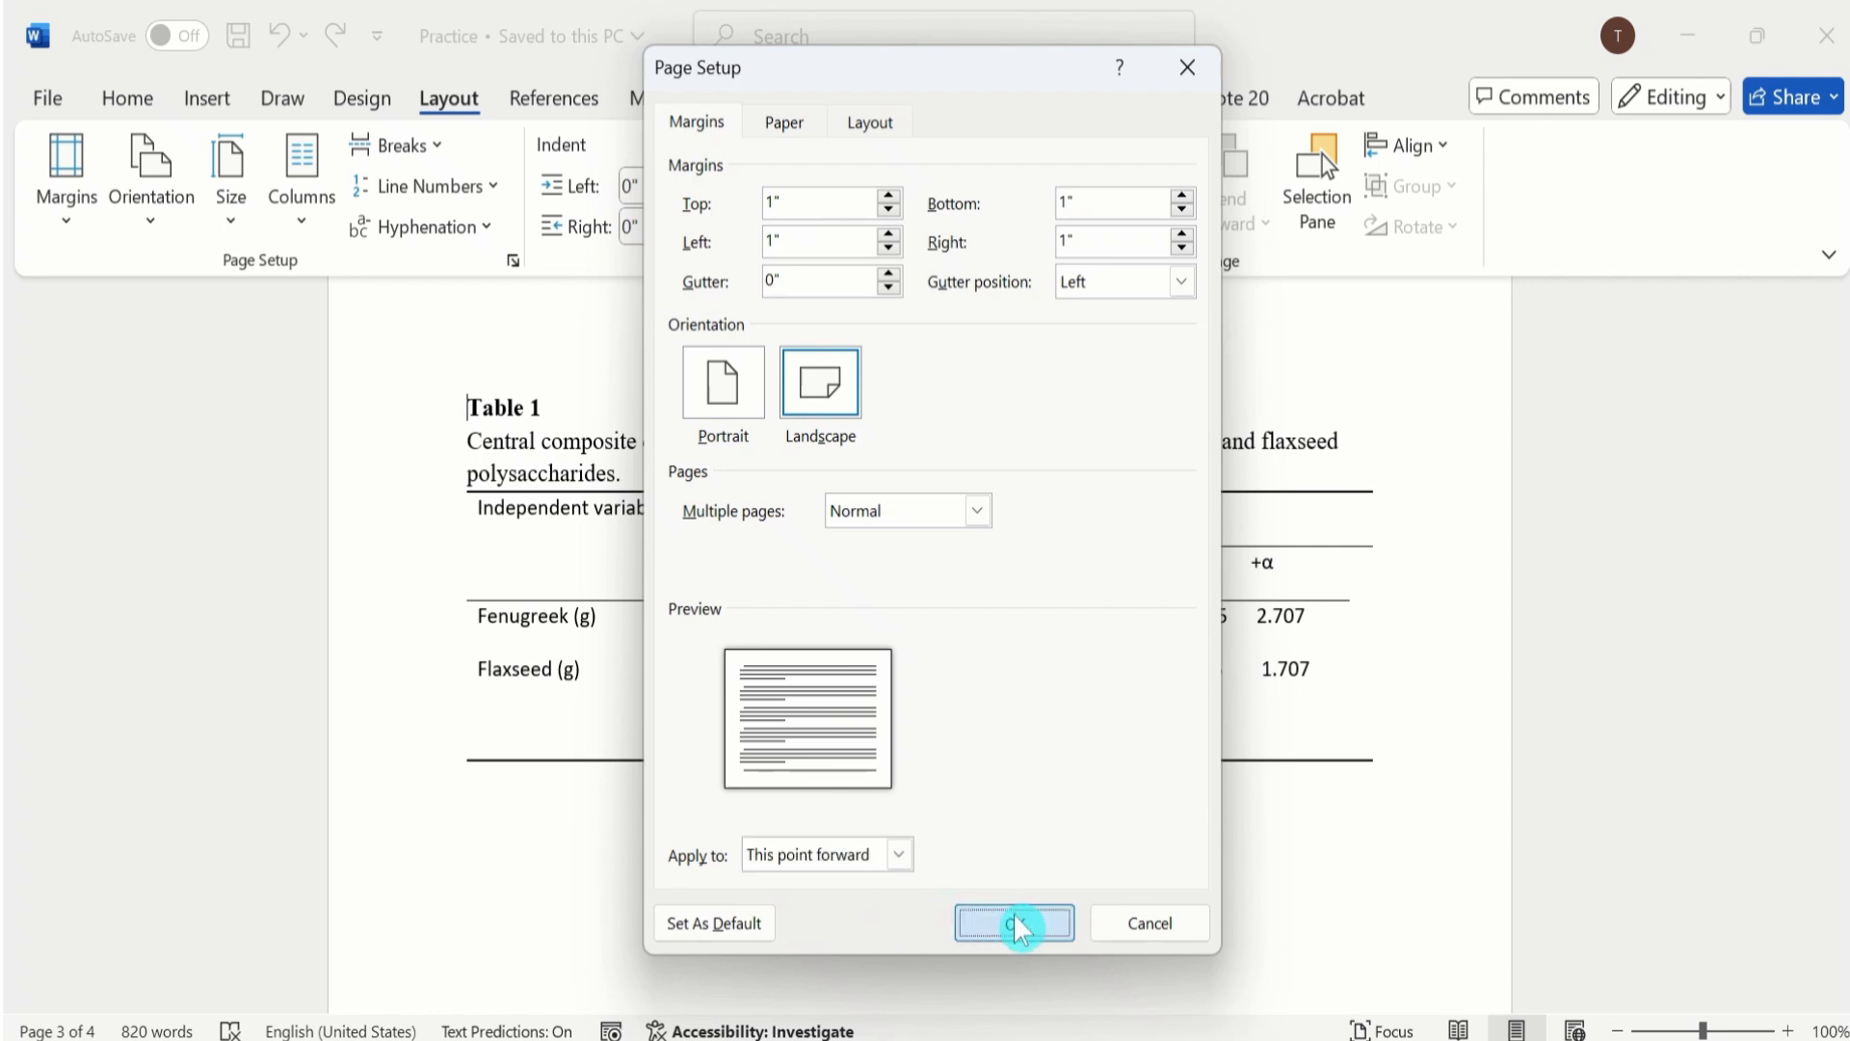
drag(1848, 682, 1763, 332)
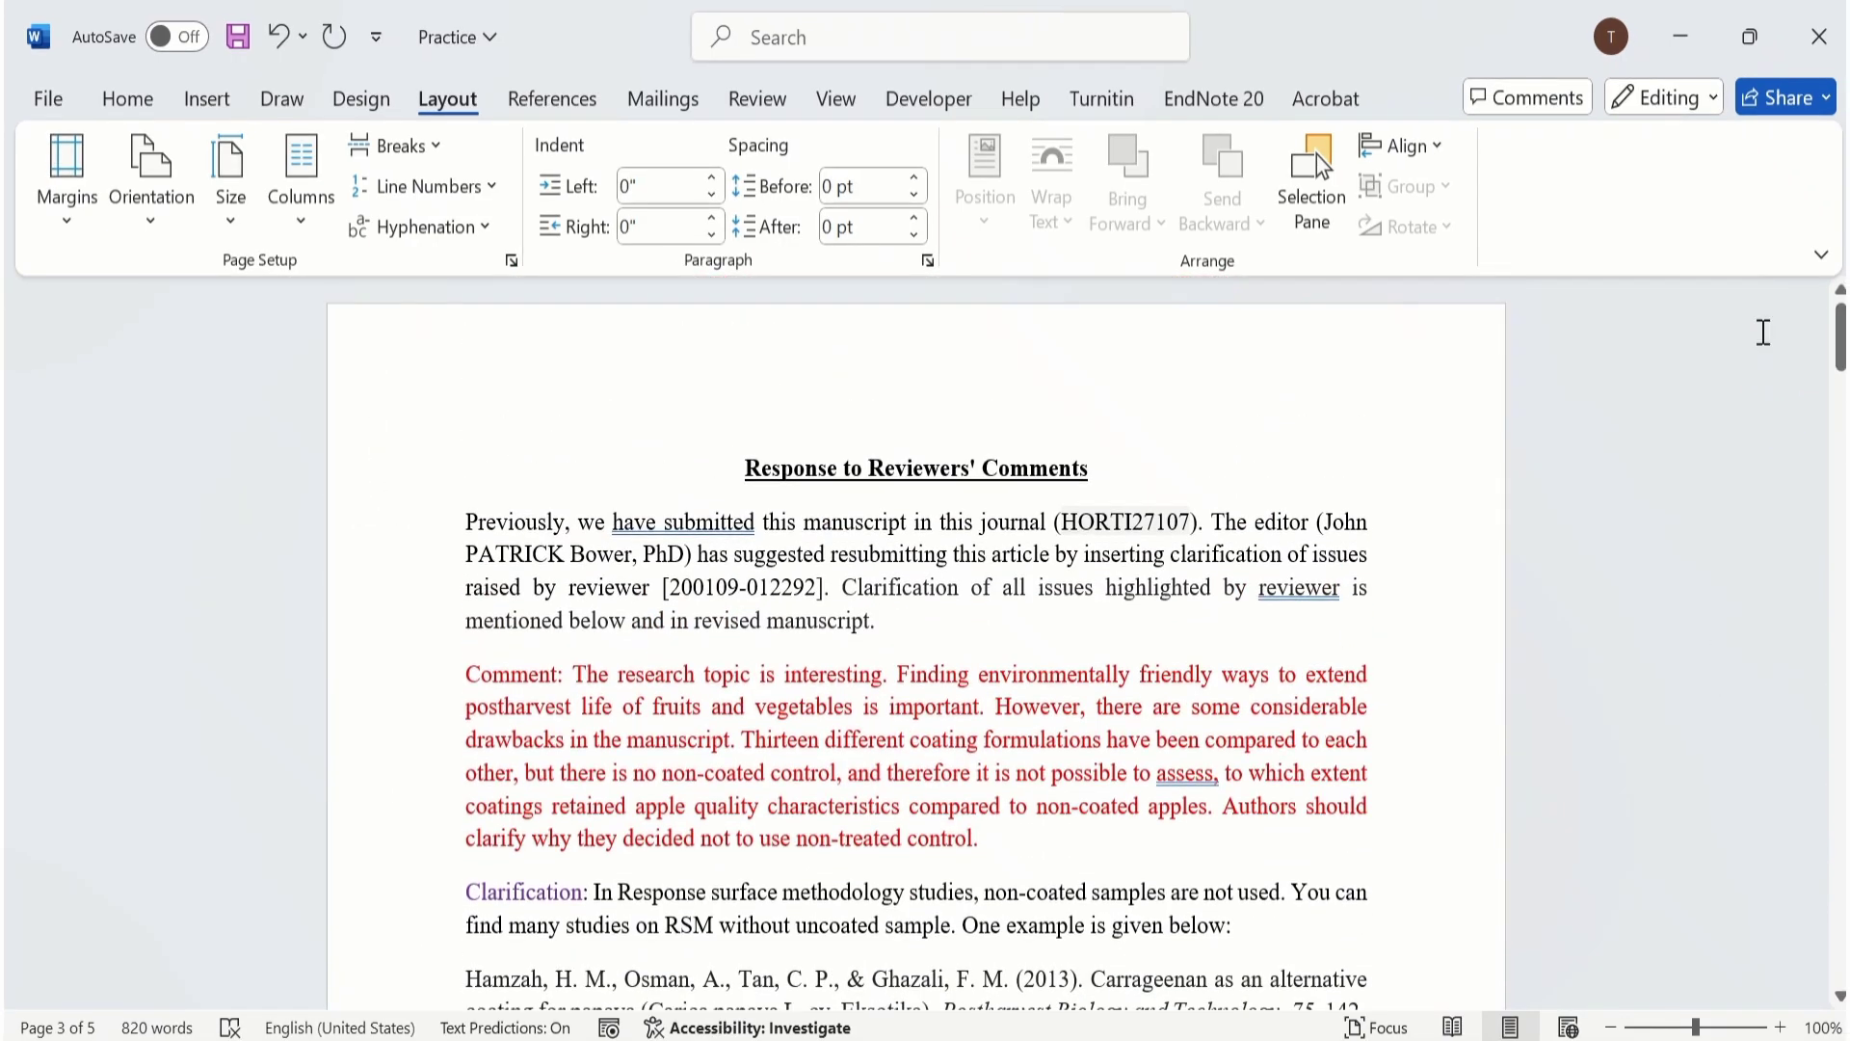